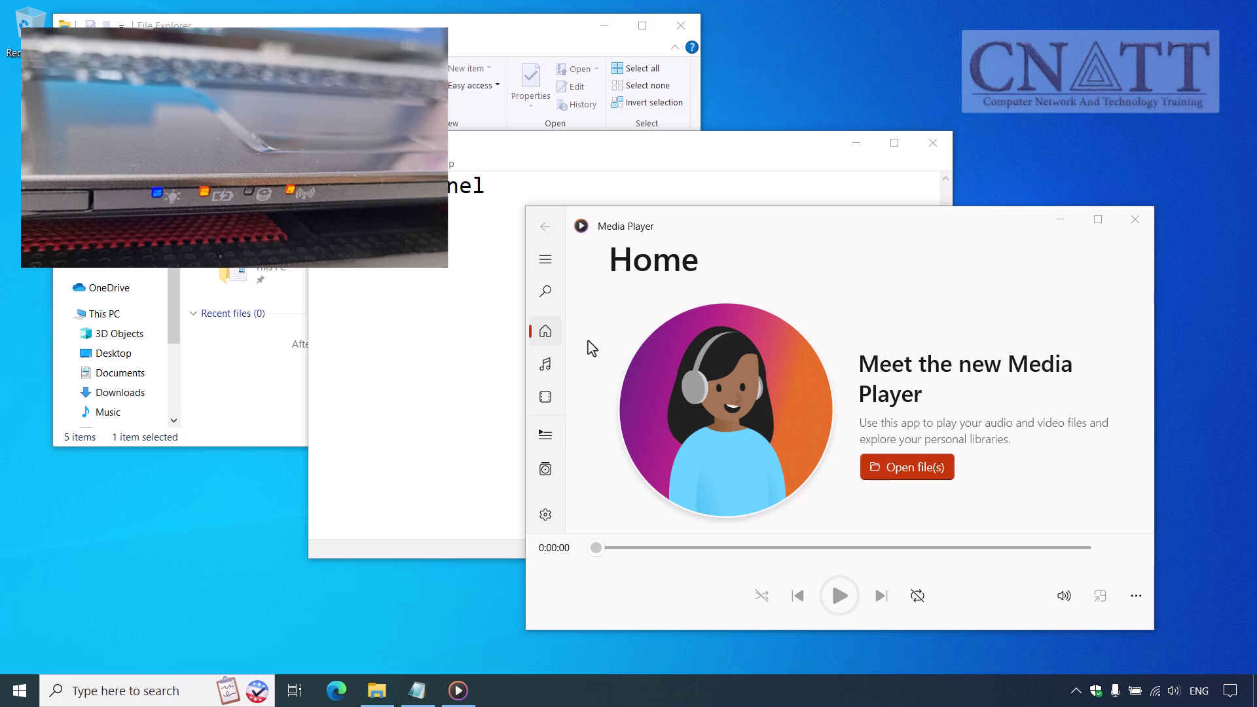
- Put the PC to sleep from the Start menu's Power button choices
click(21, 690)
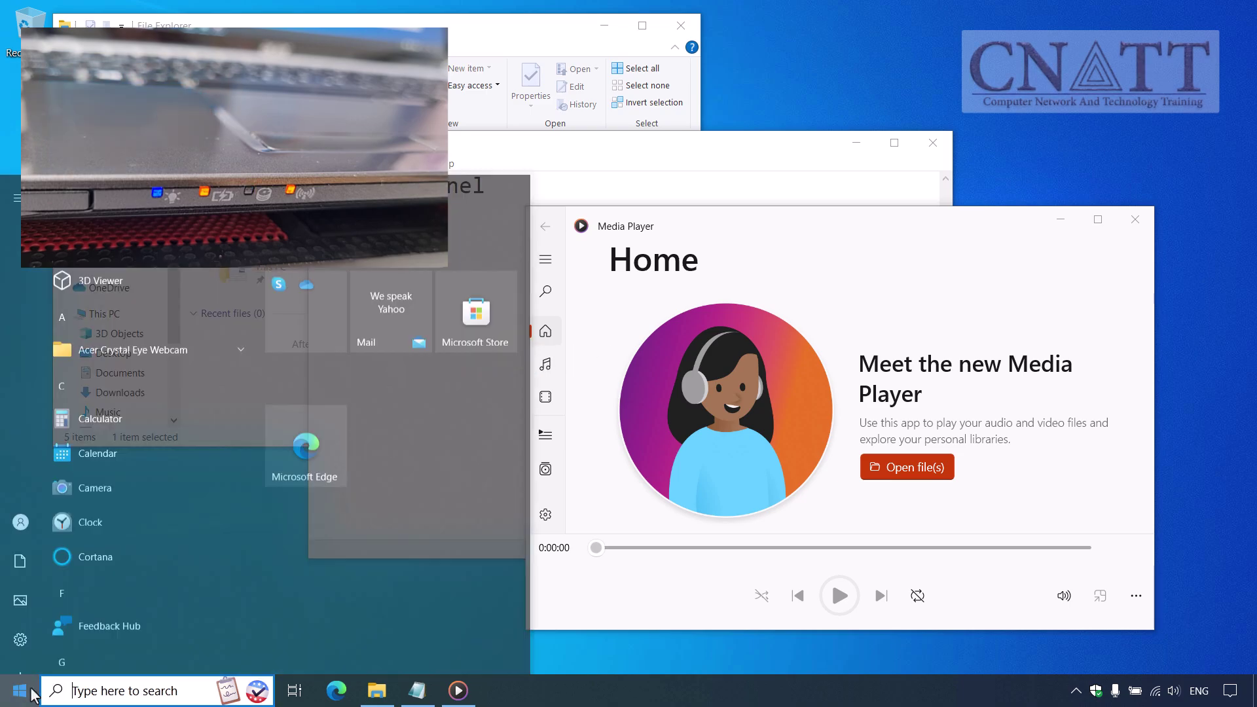
click(30, 664)
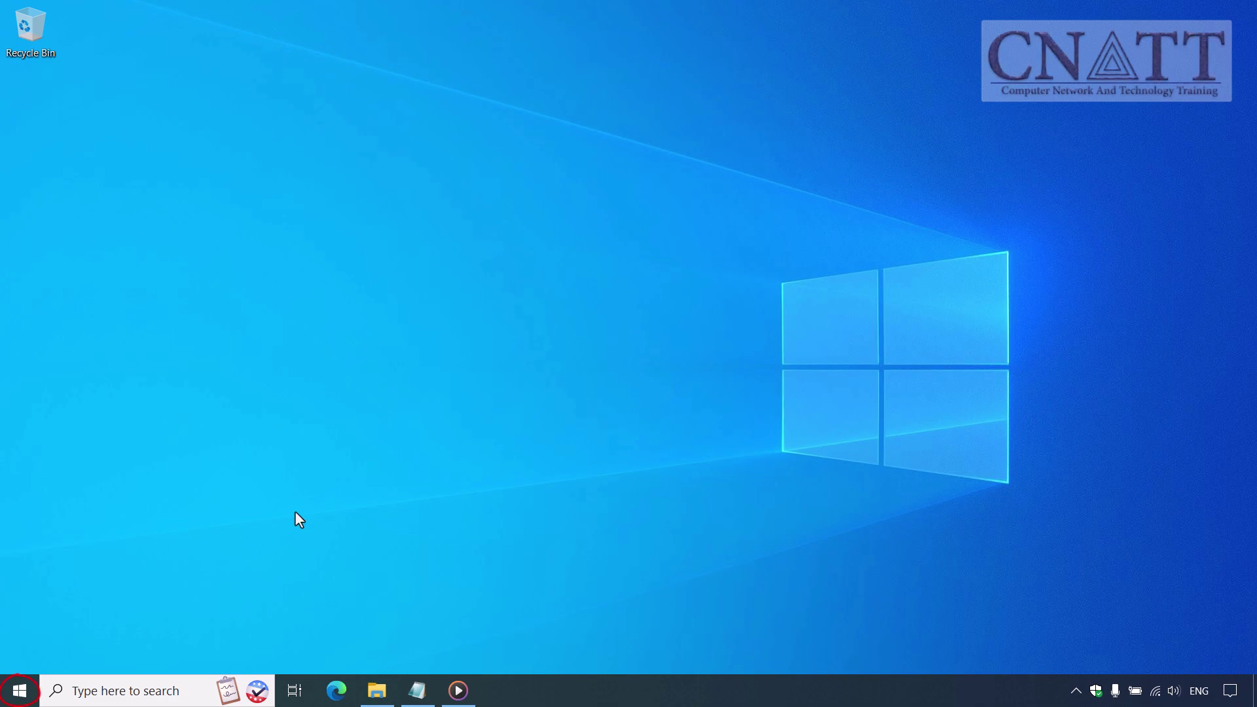
- Bring up Start > Power again and read the Sleep option's tooltip
click(20, 694)
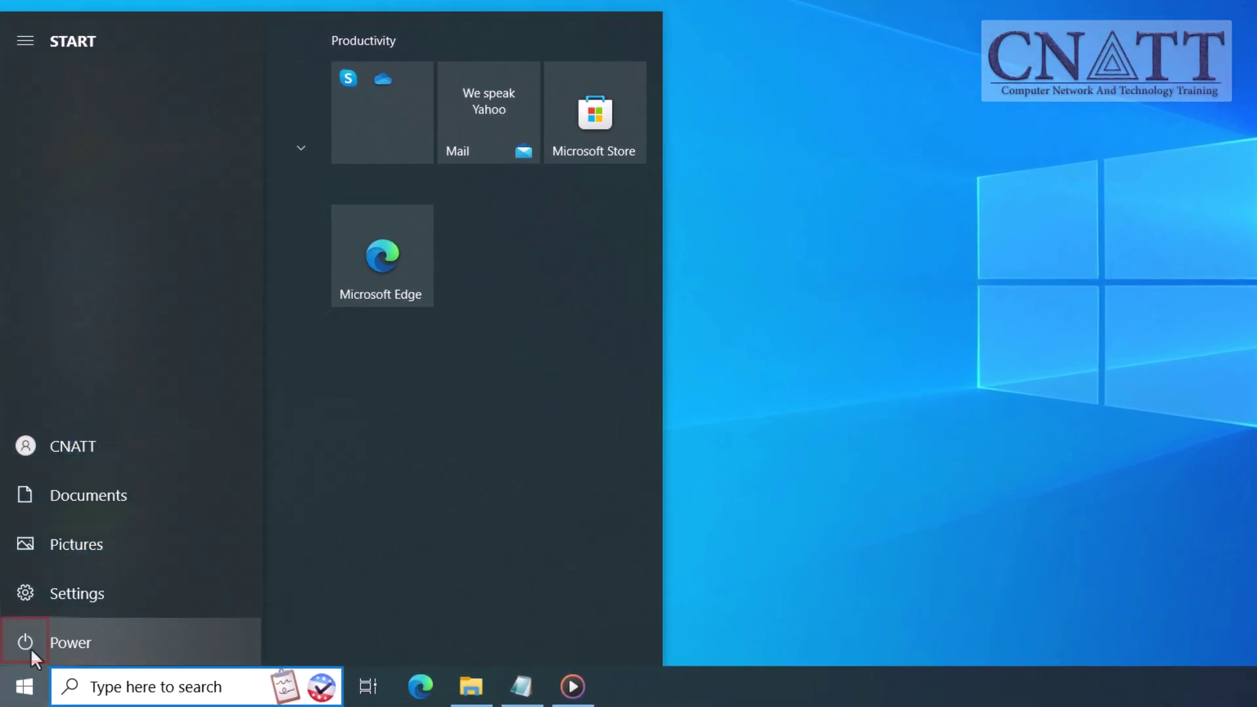
click(30, 646)
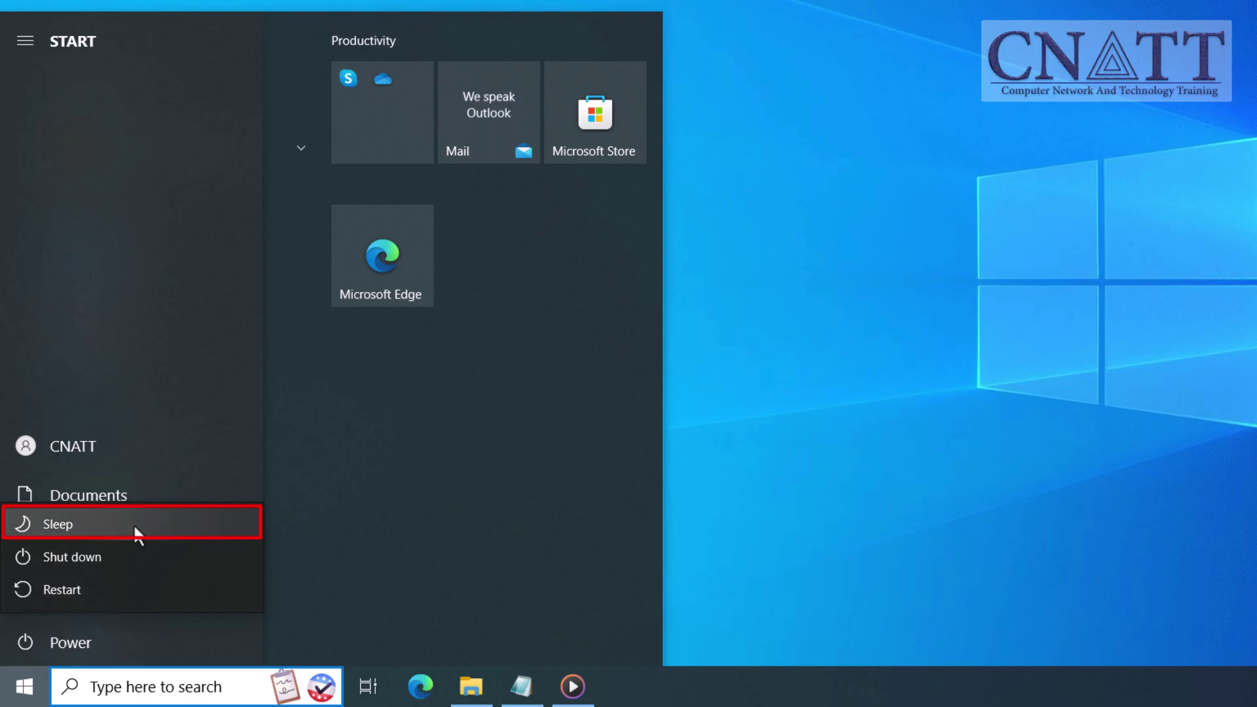
mouse_move(134, 524)
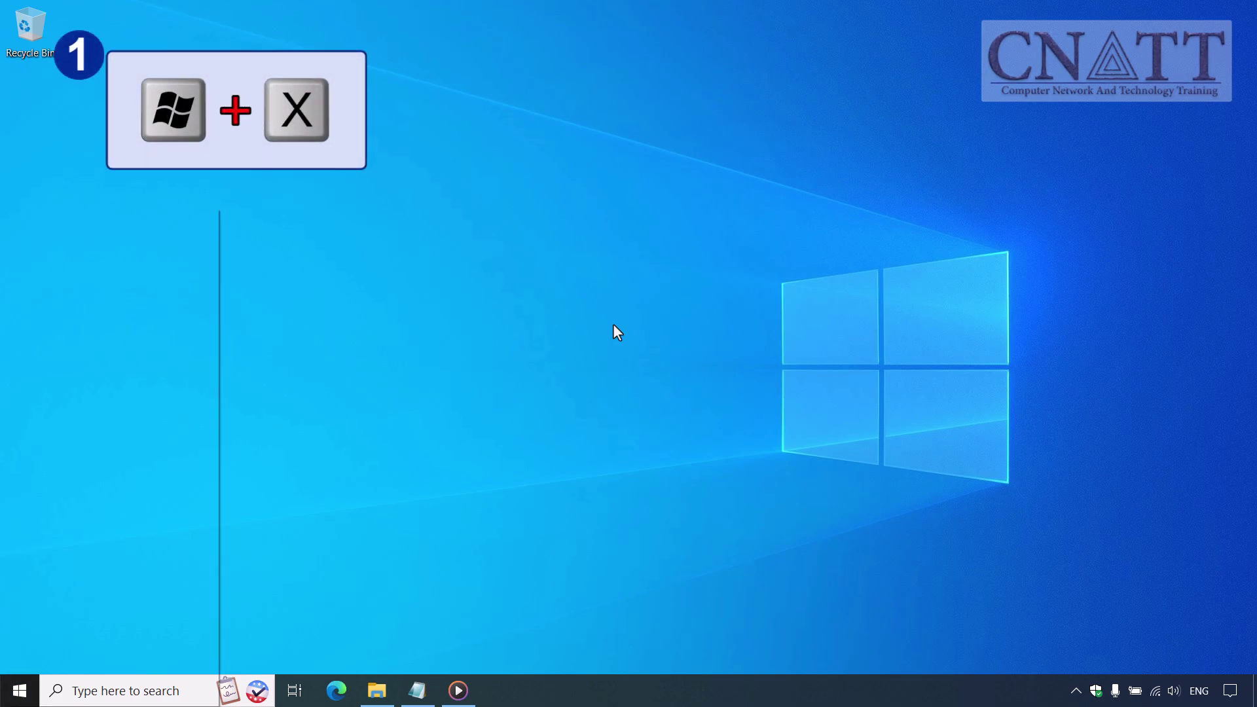
- Sleep the PC with Win+X, U, then via right-click Start > Shut down or sign out
key(super+x)
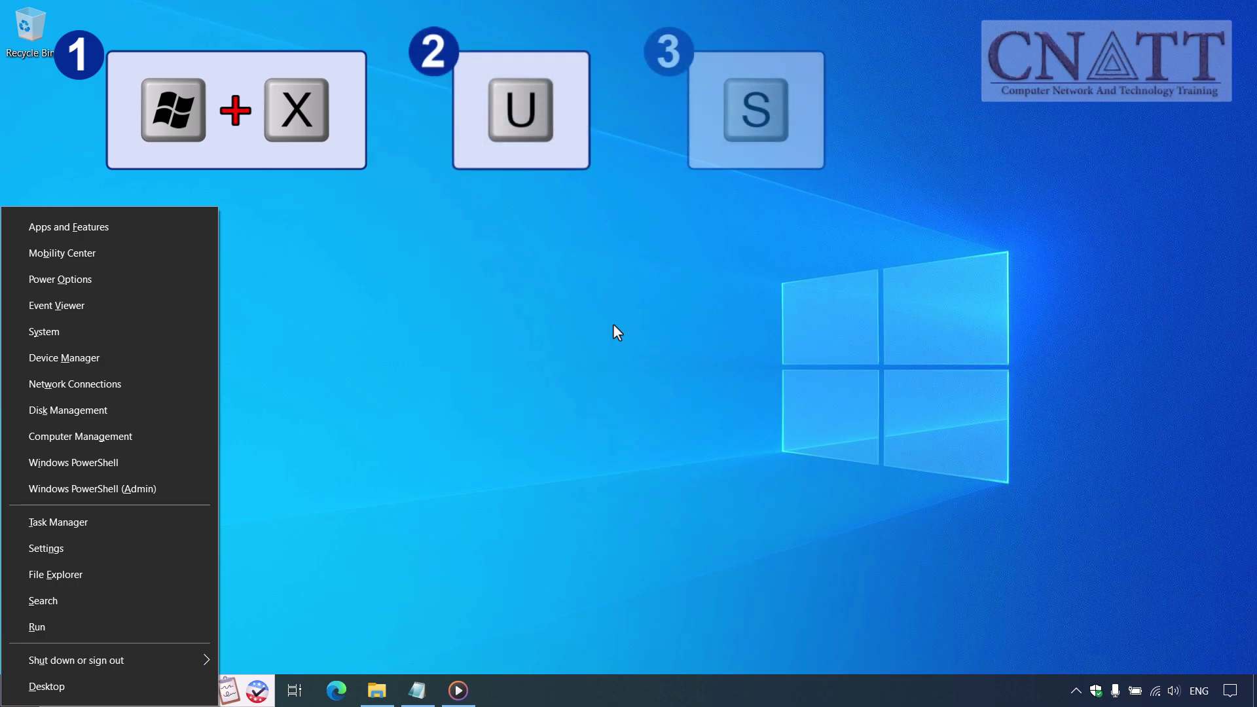
key(u)
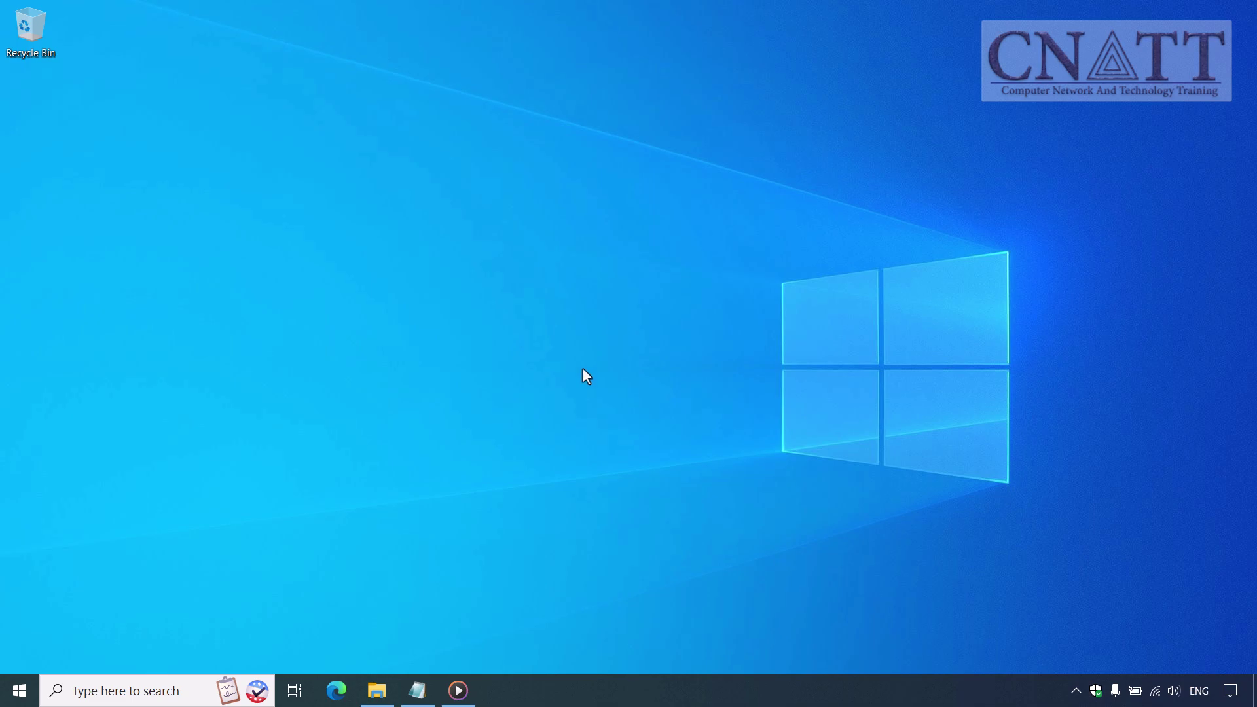
right_click(28, 688)
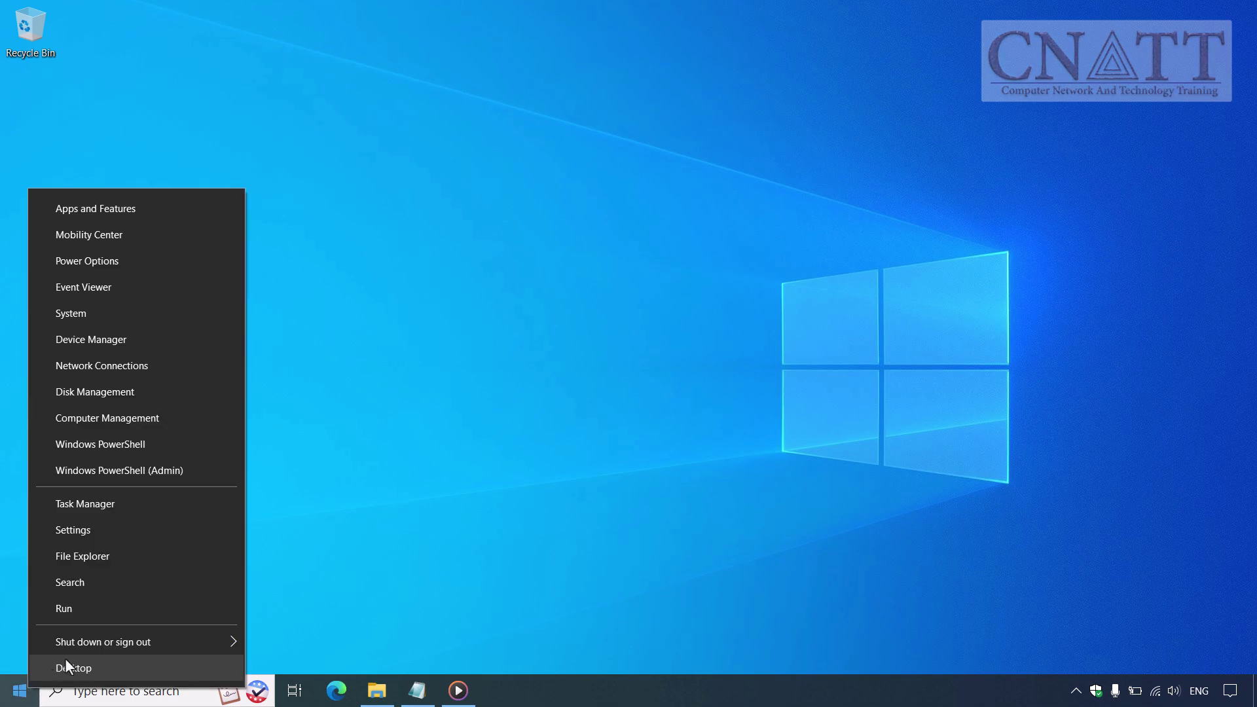
mouse_move(72, 653)
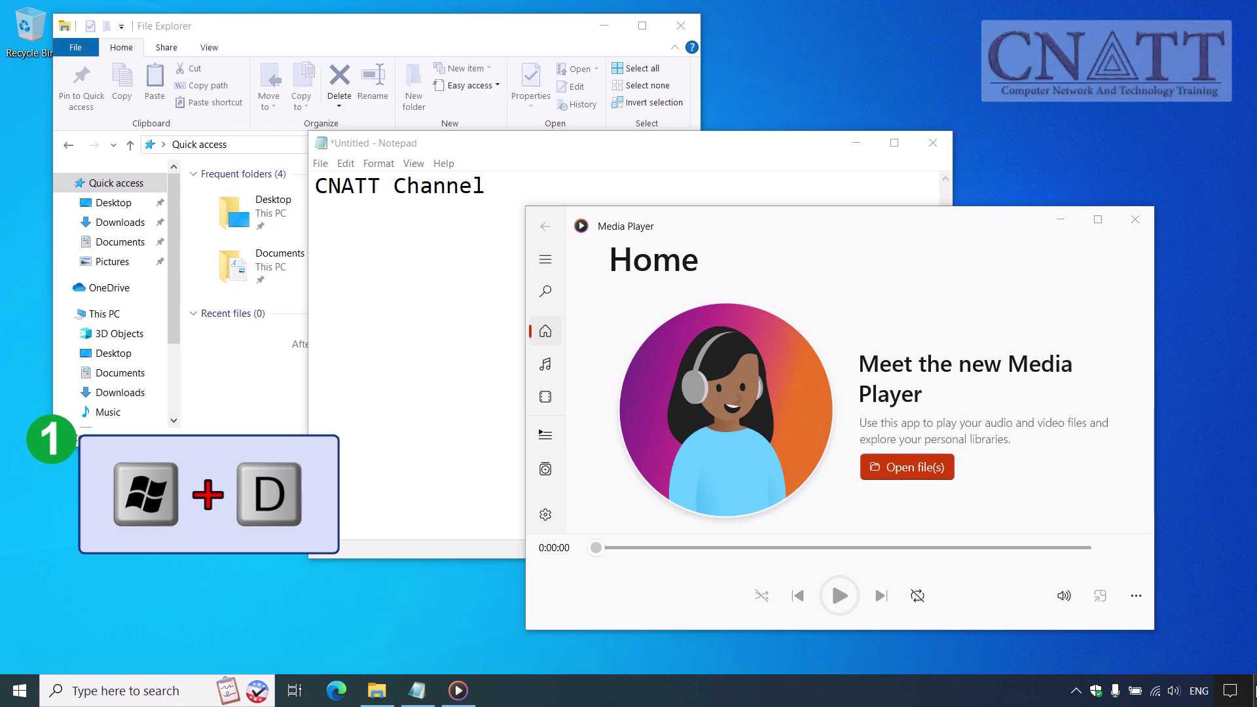
- Show the desktop with Win+D, then choose Sleep in the Alt+F4 Shut Down Windows prompt
key(super+d)
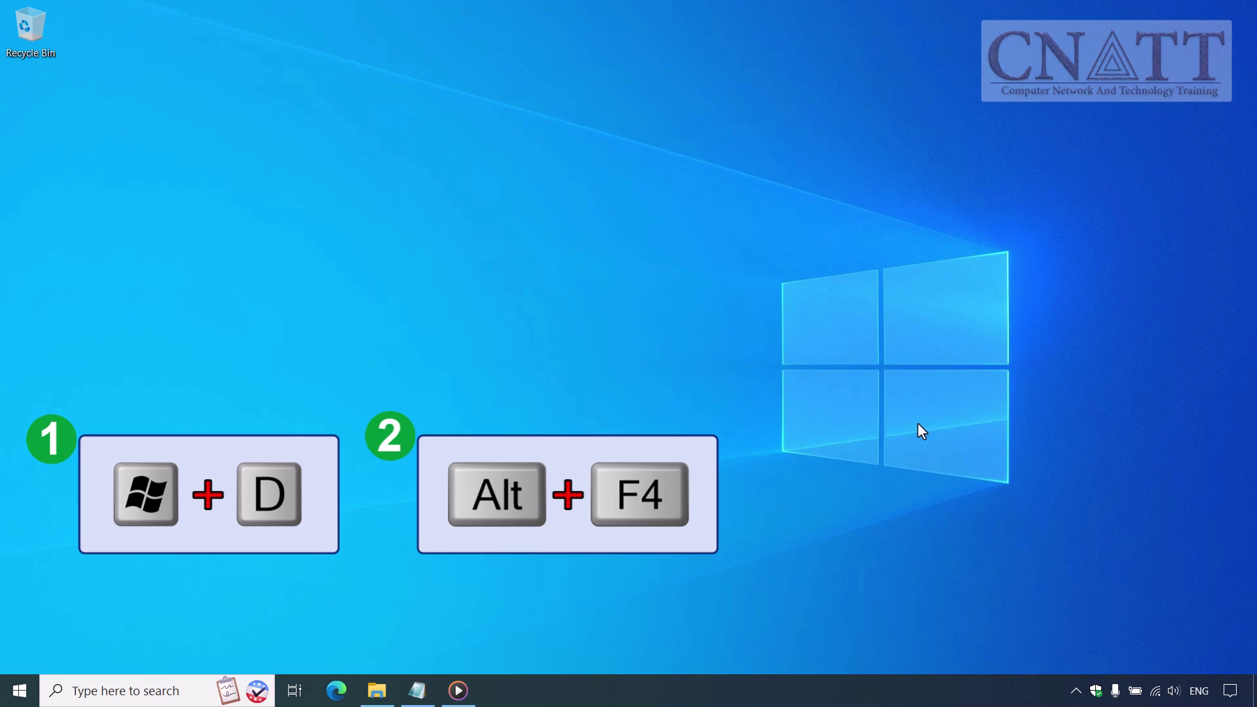
key(alt+F4)
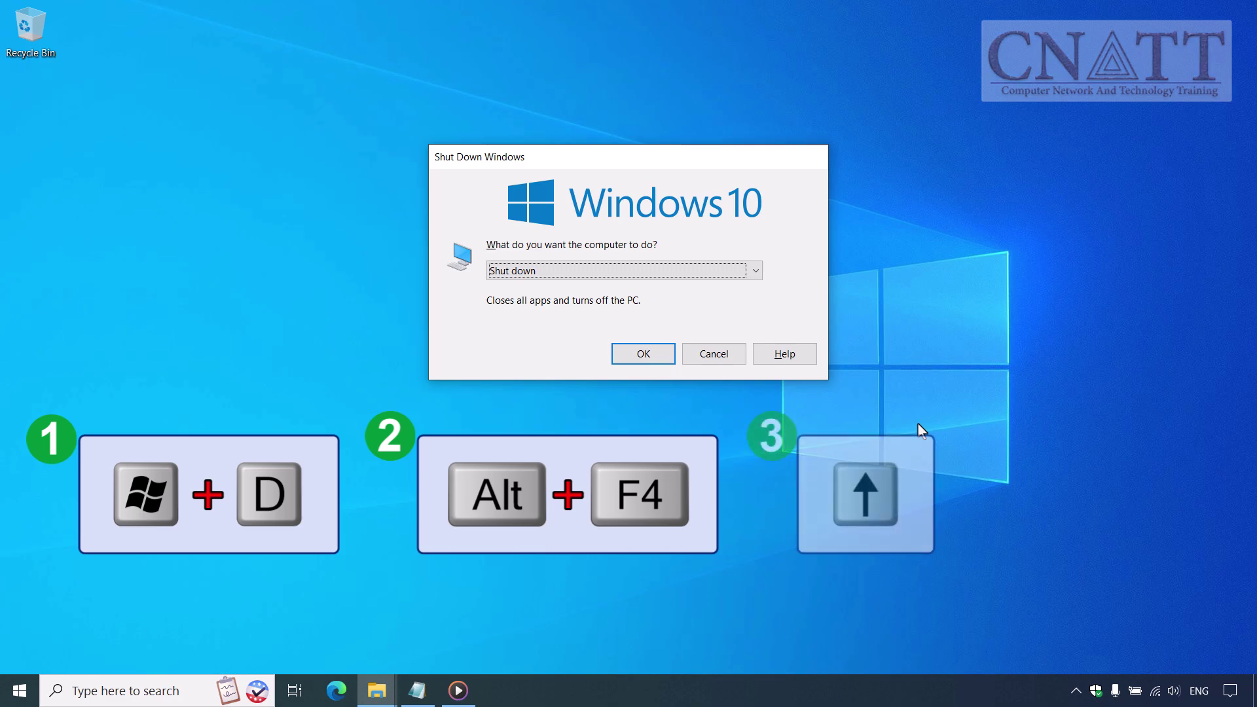
key(Up)
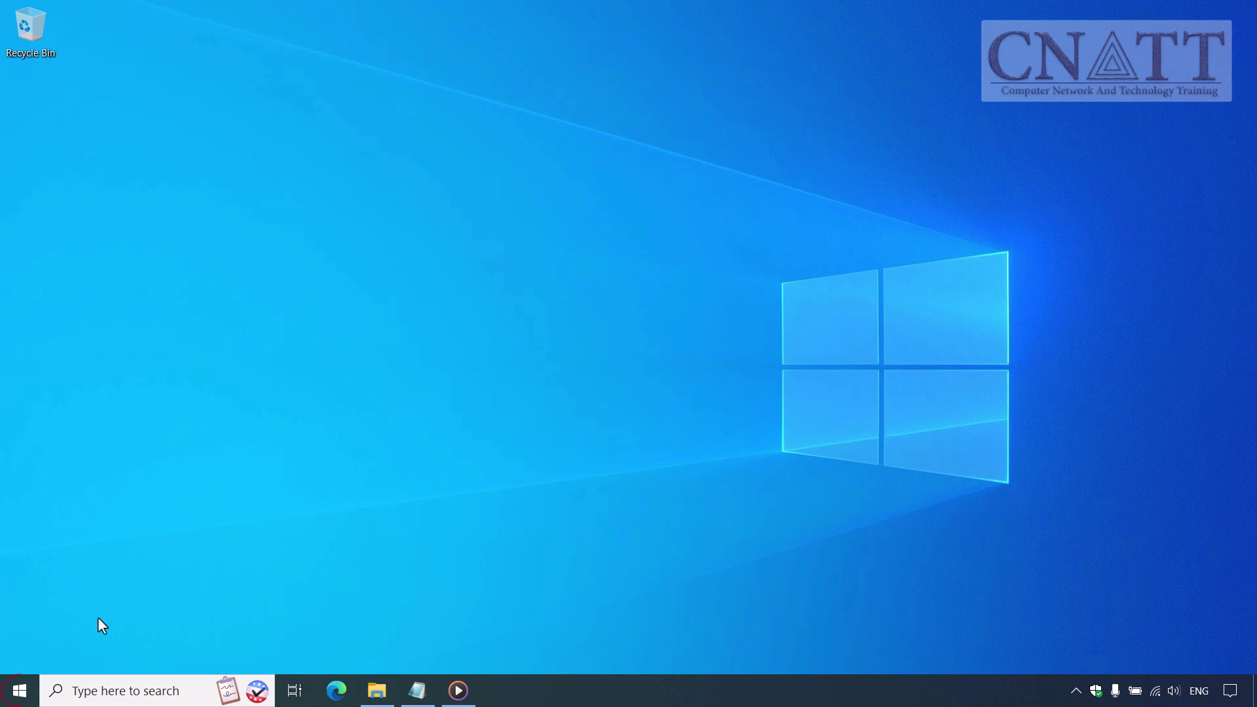
- Search 'control', then go to Hardware and Sound > Power Options > Choose what the power buttons do
click(20, 692)
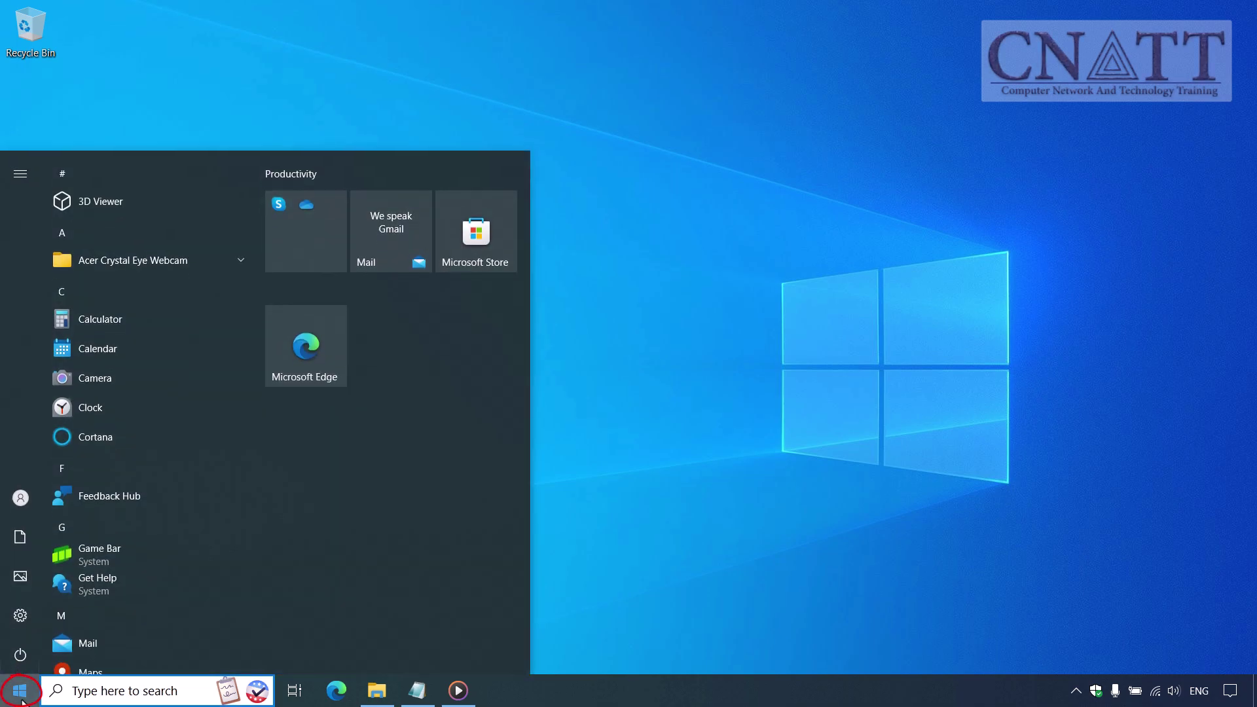
text(control)
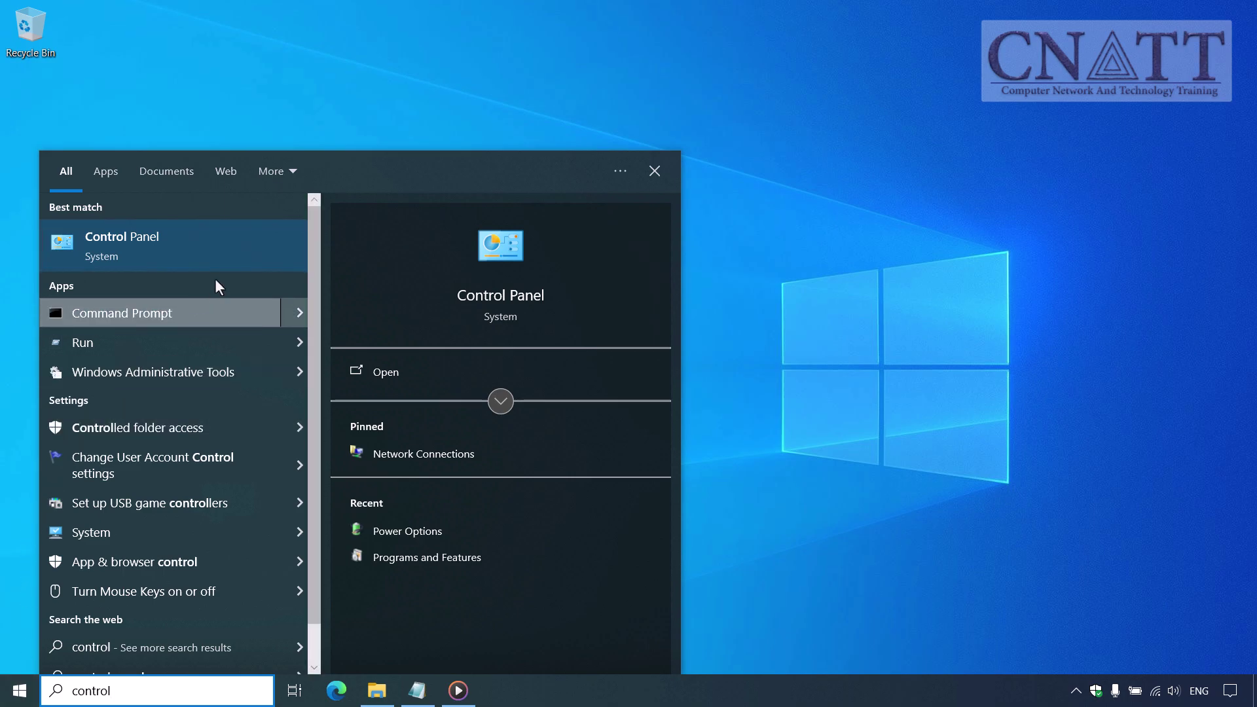
click(237, 256)
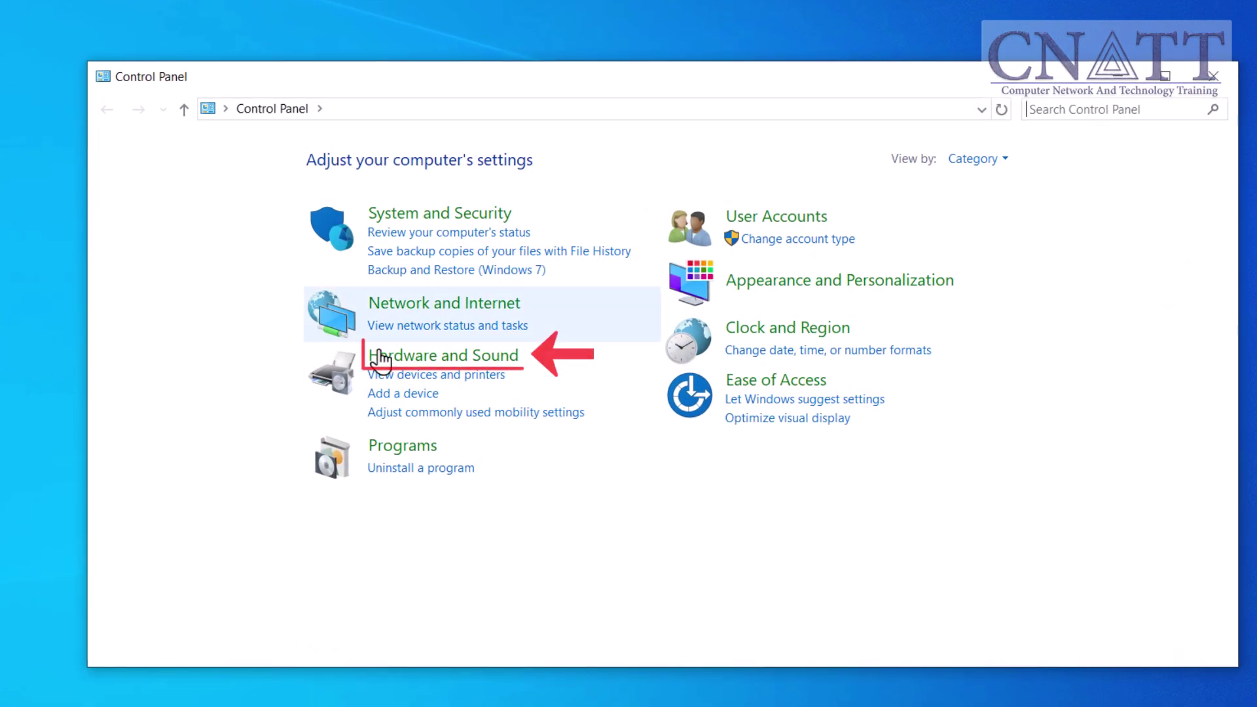
click(390, 357)
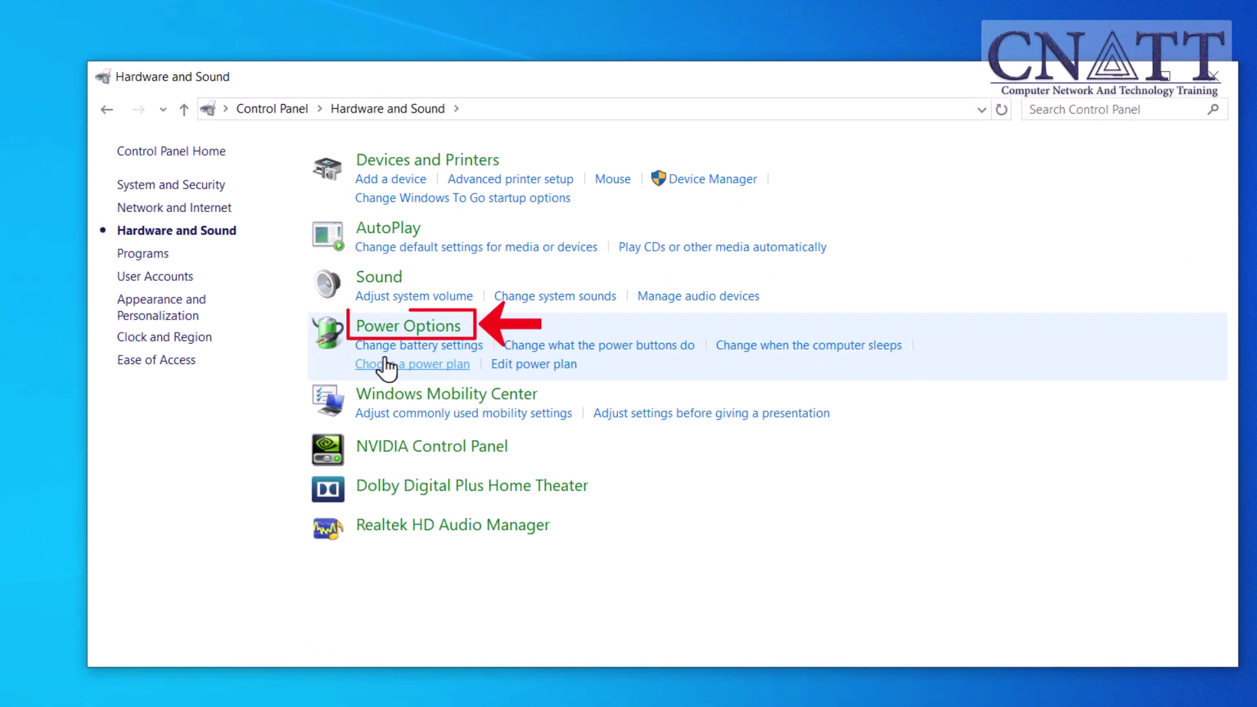
click(385, 335)
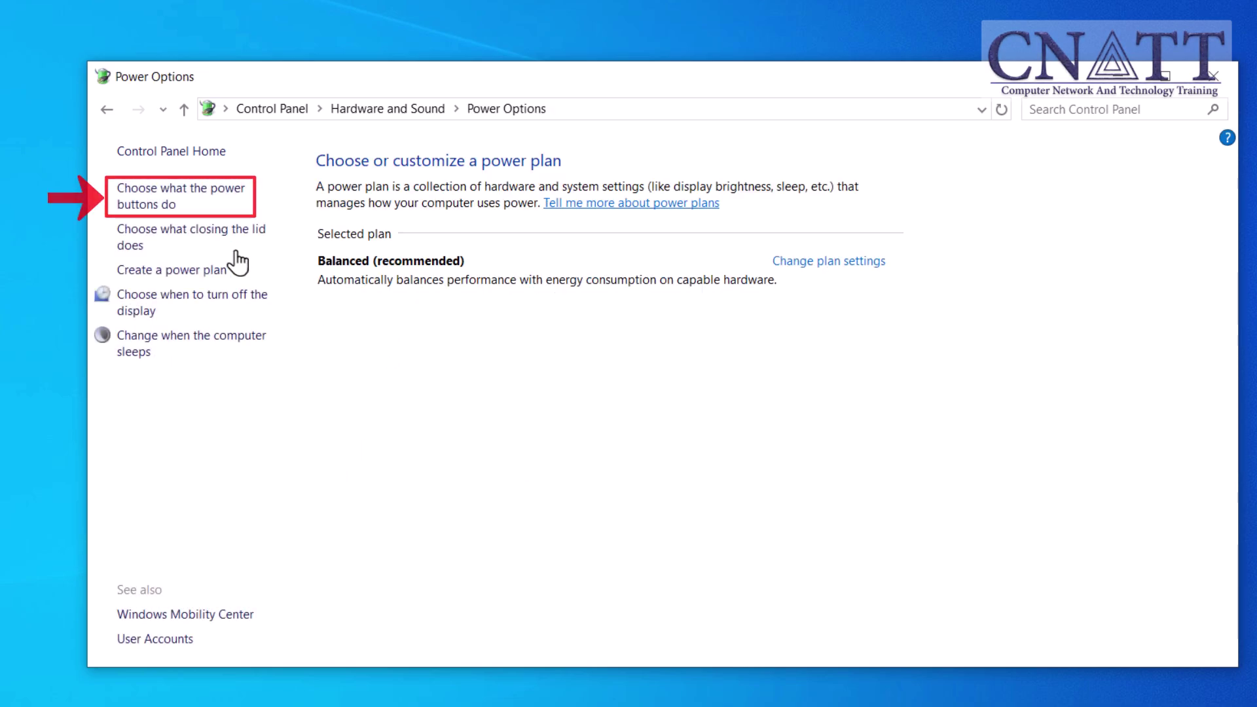
click(170, 211)
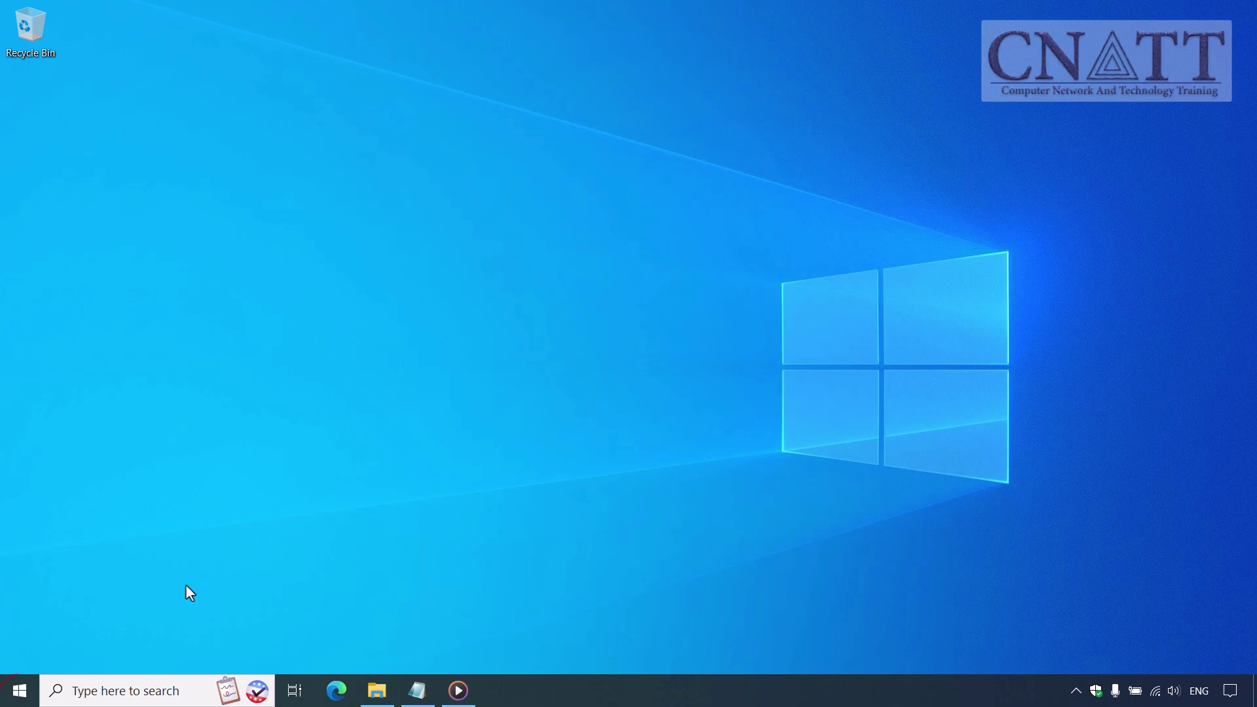
- Reach Power & sleep through Settings > System, then again through the Start right-click menu
right_click(19, 691)
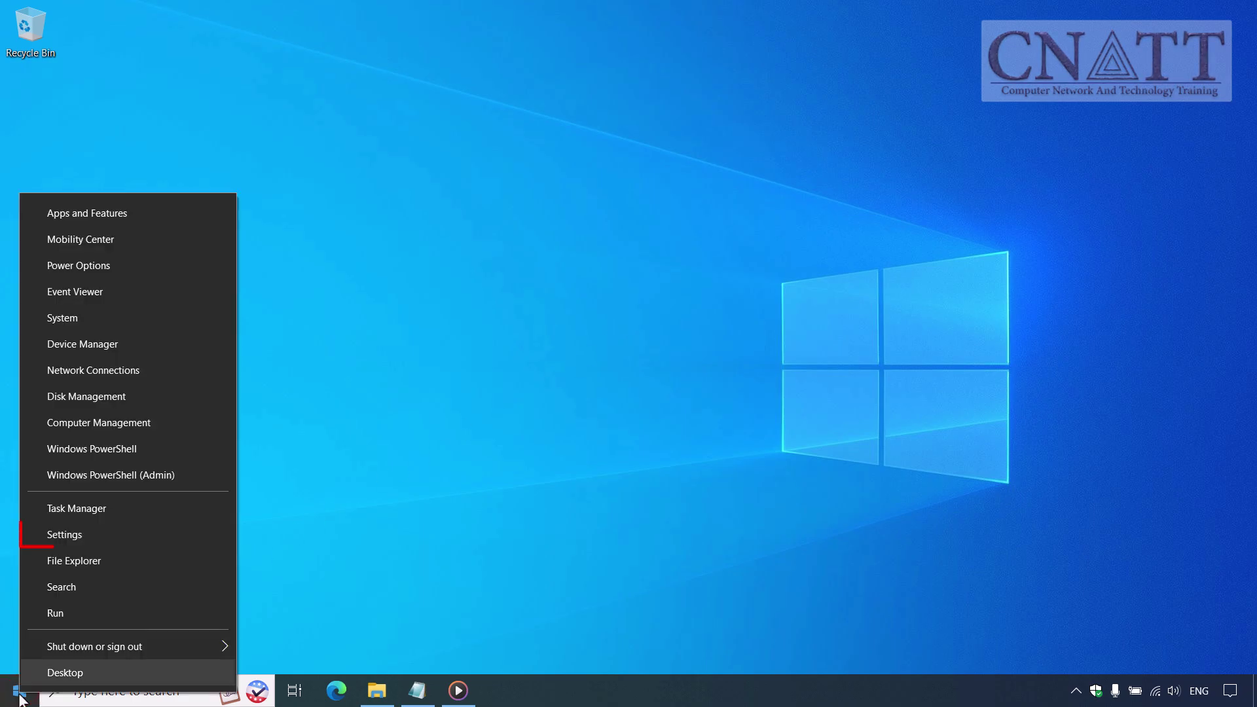
click(126, 539)
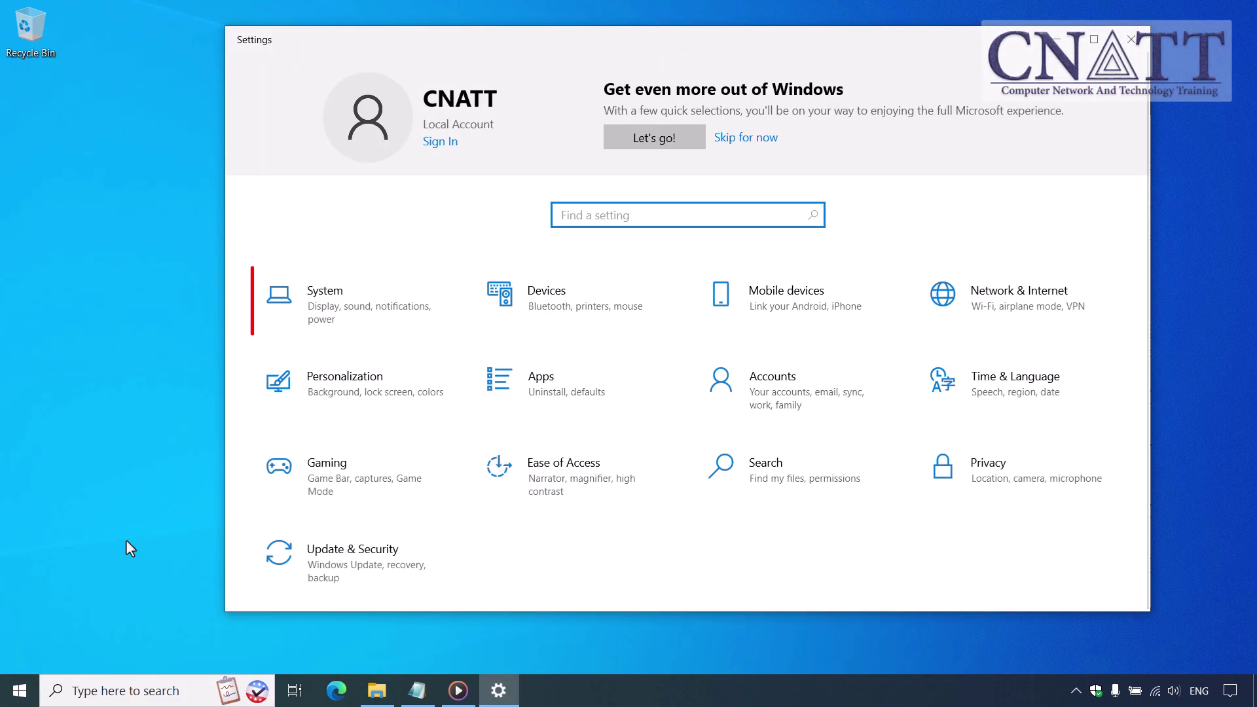
click(347, 334)
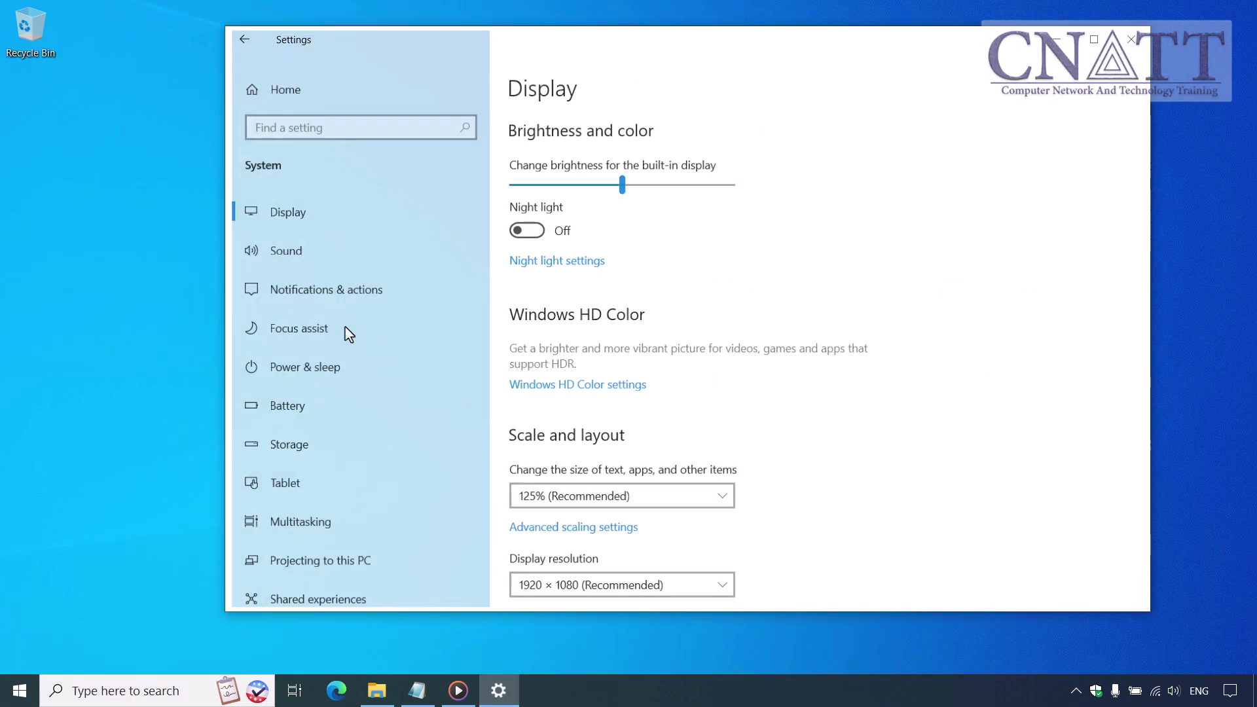
click(370, 369)
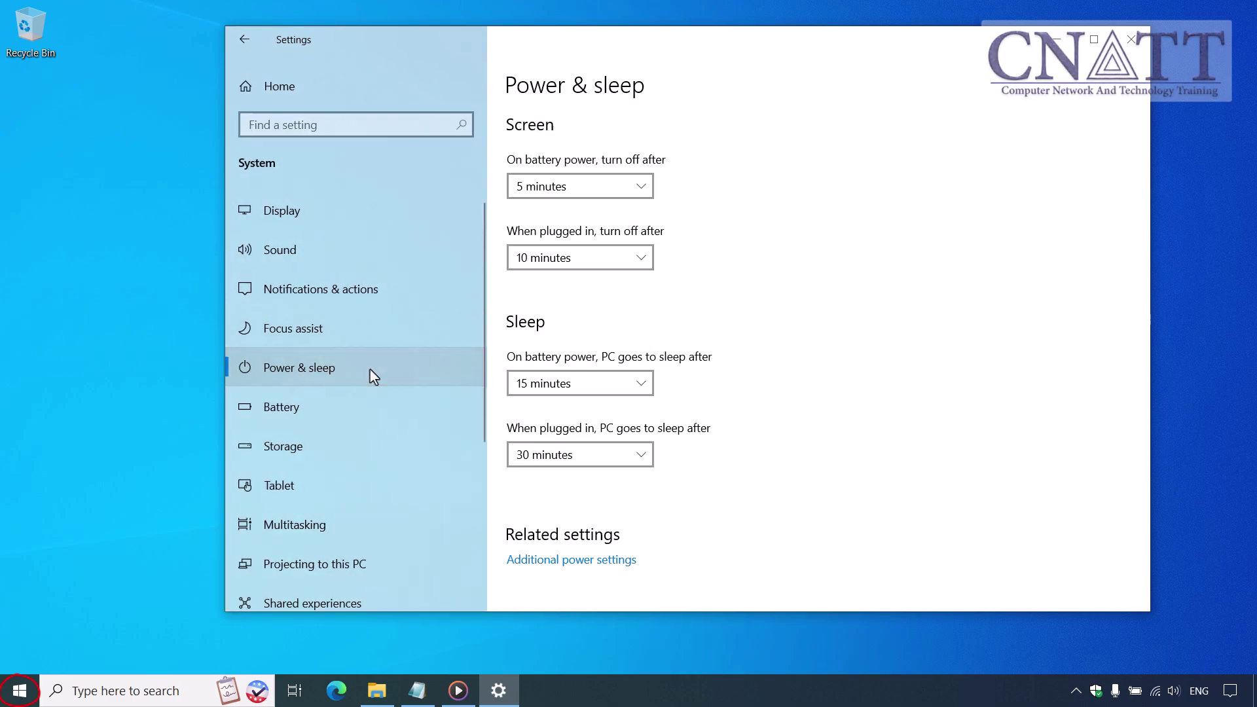
right_click(20, 690)
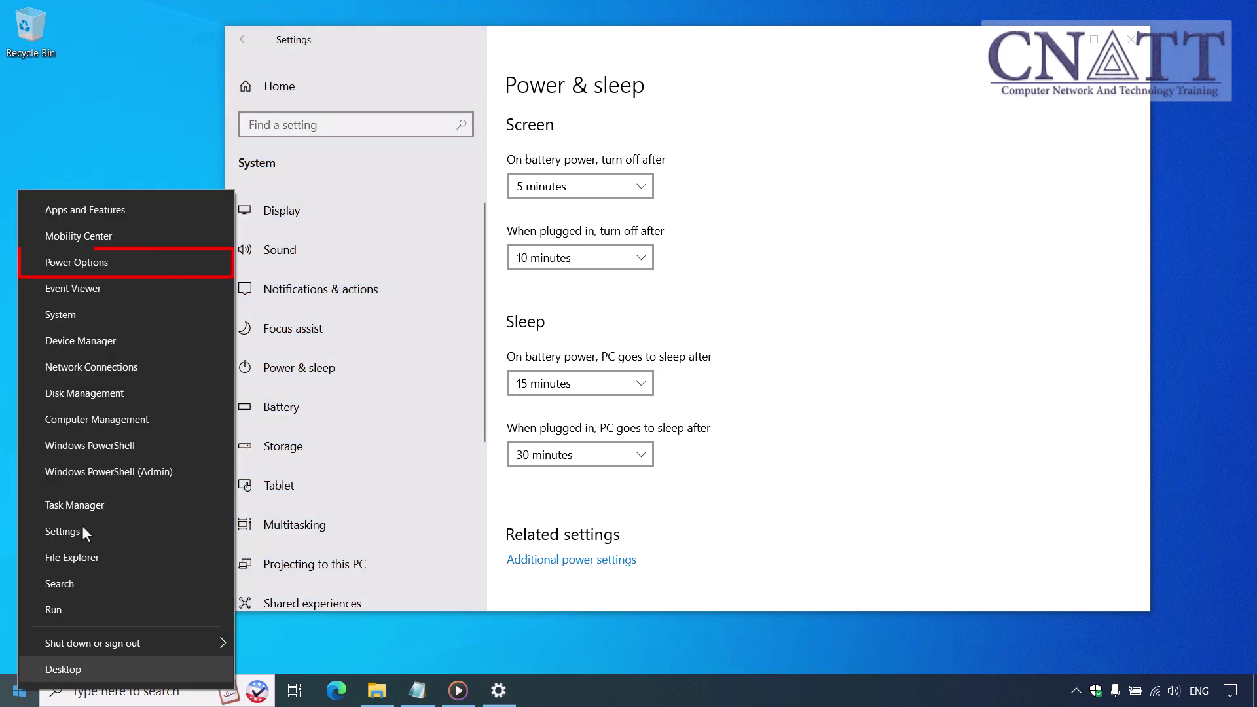
click(194, 270)
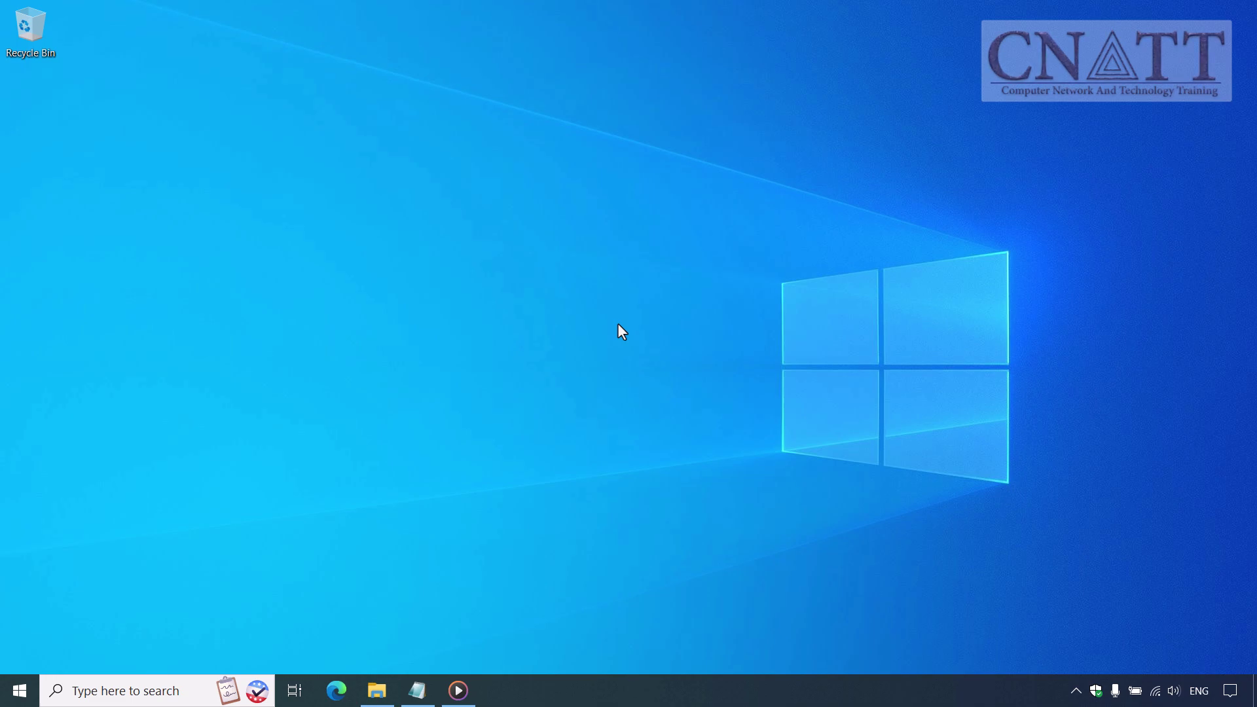
- Search 'control panel' and go to Power Options' power button and lid settings
click(21, 695)
text(control panel)
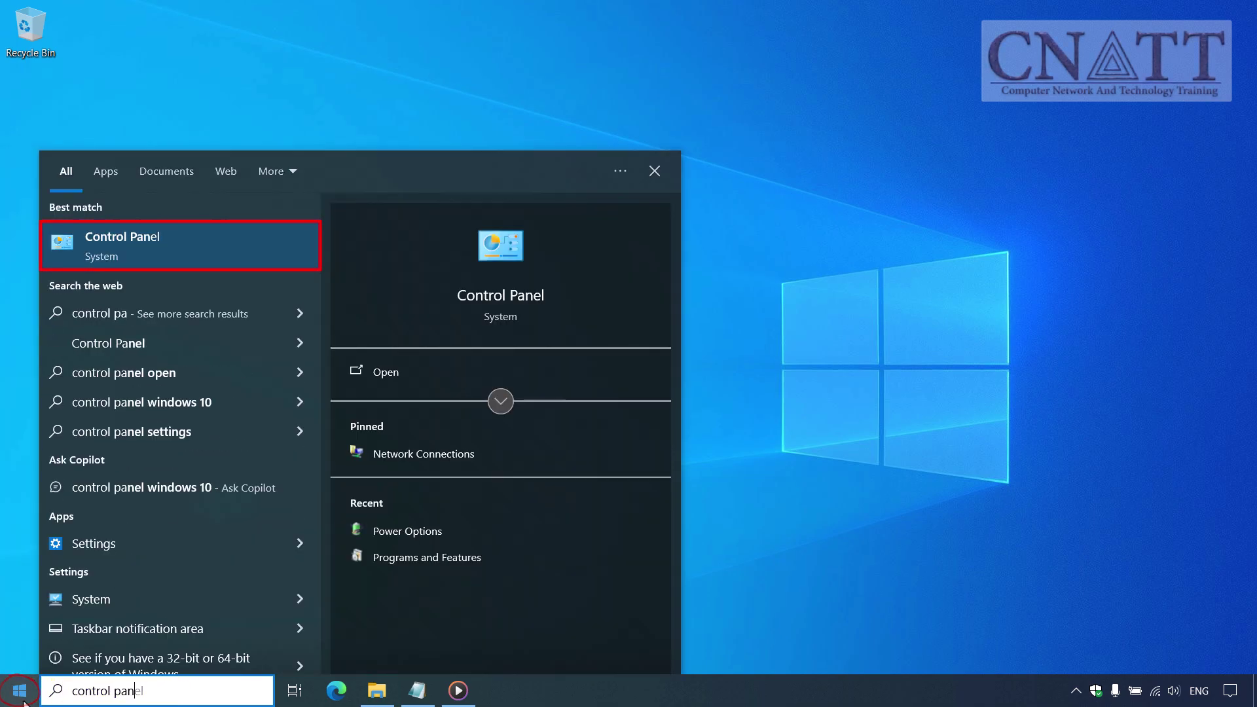
click(126, 257)
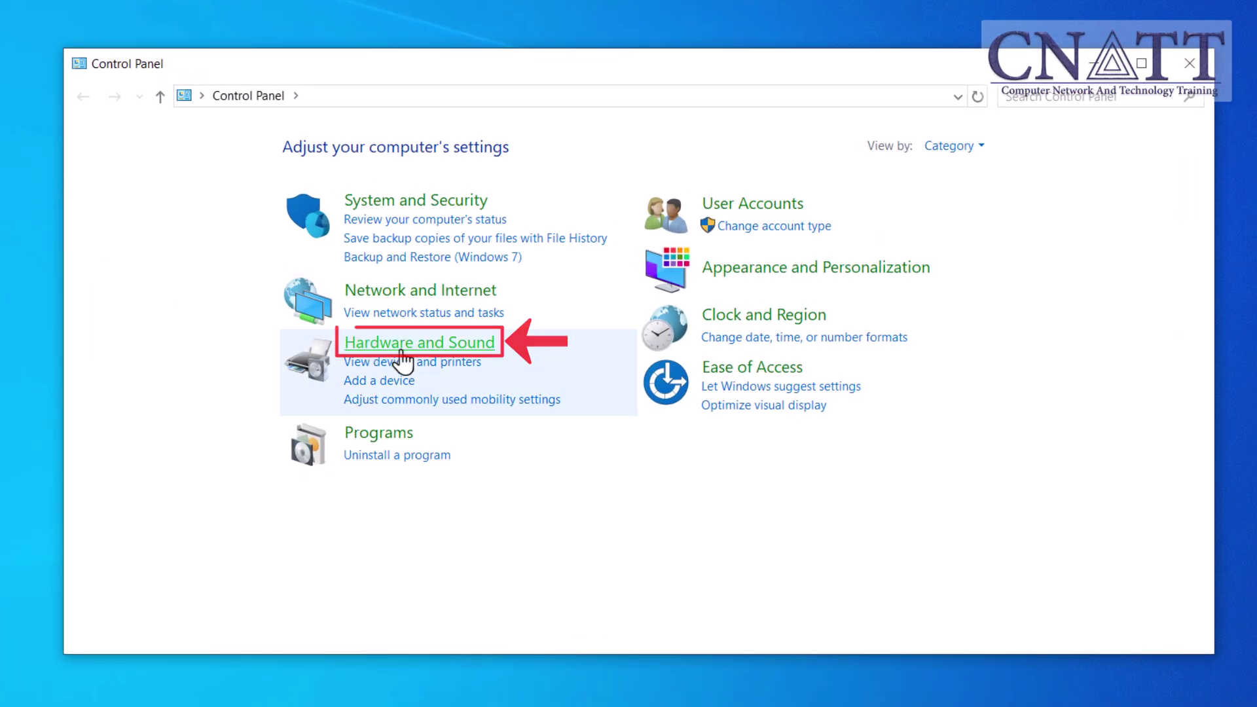
click(401, 349)
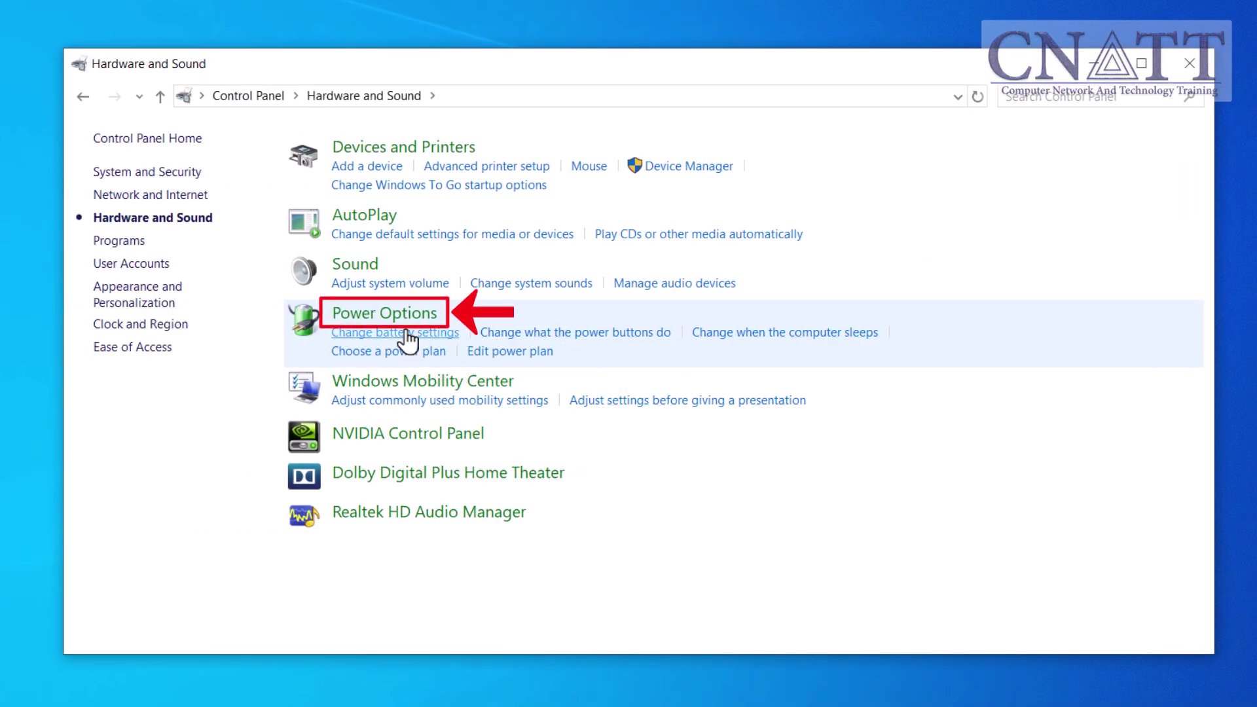
click(407, 320)
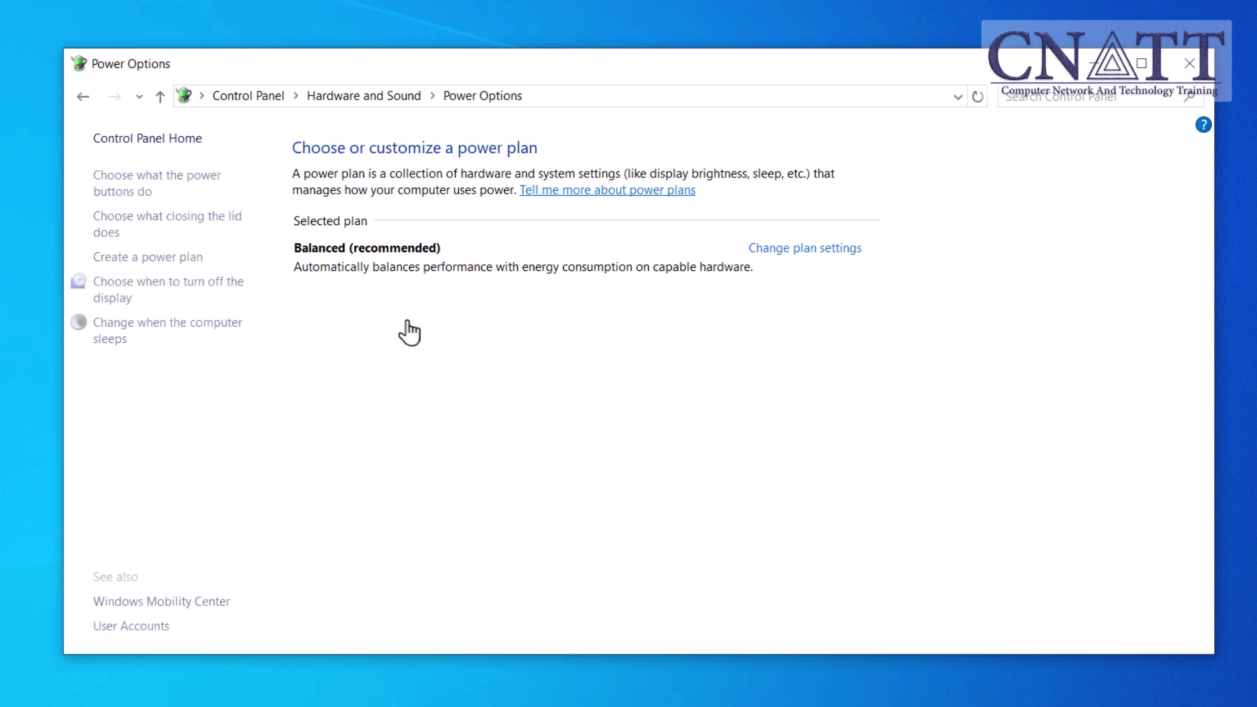
click(129, 193)
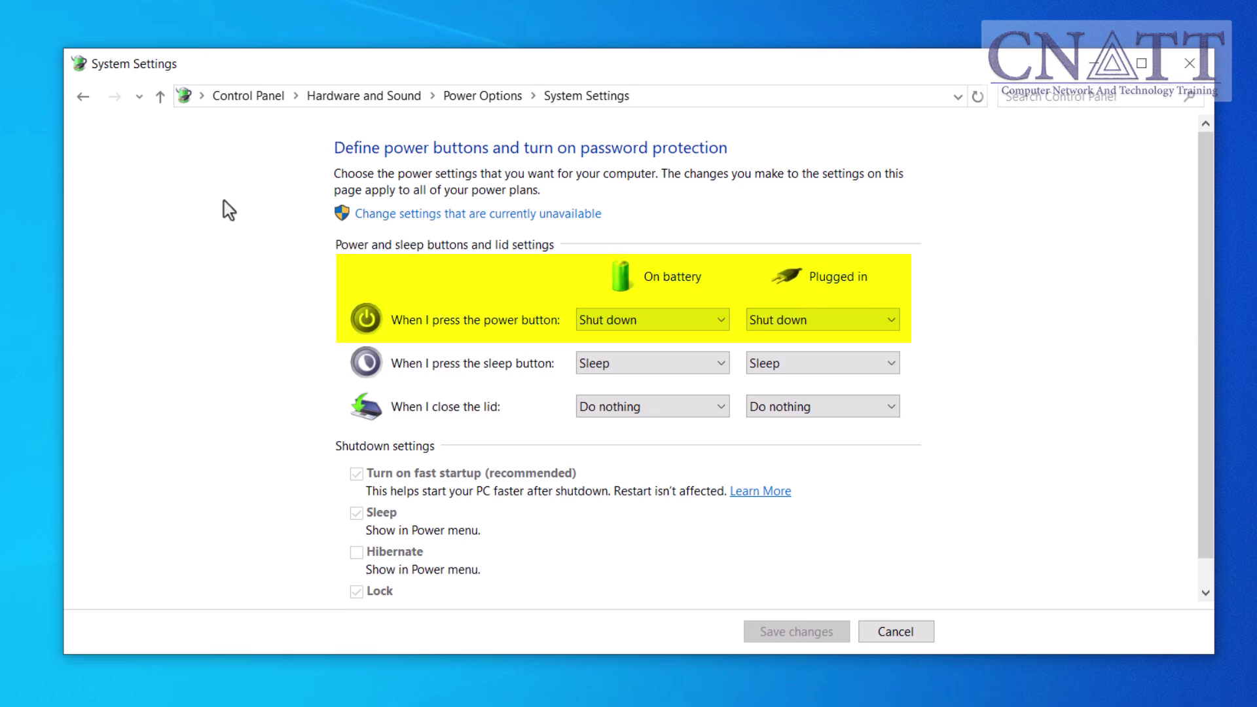
- Set the power button to Sleep on battery and plugged in, save, and close the window
click(663, 321)
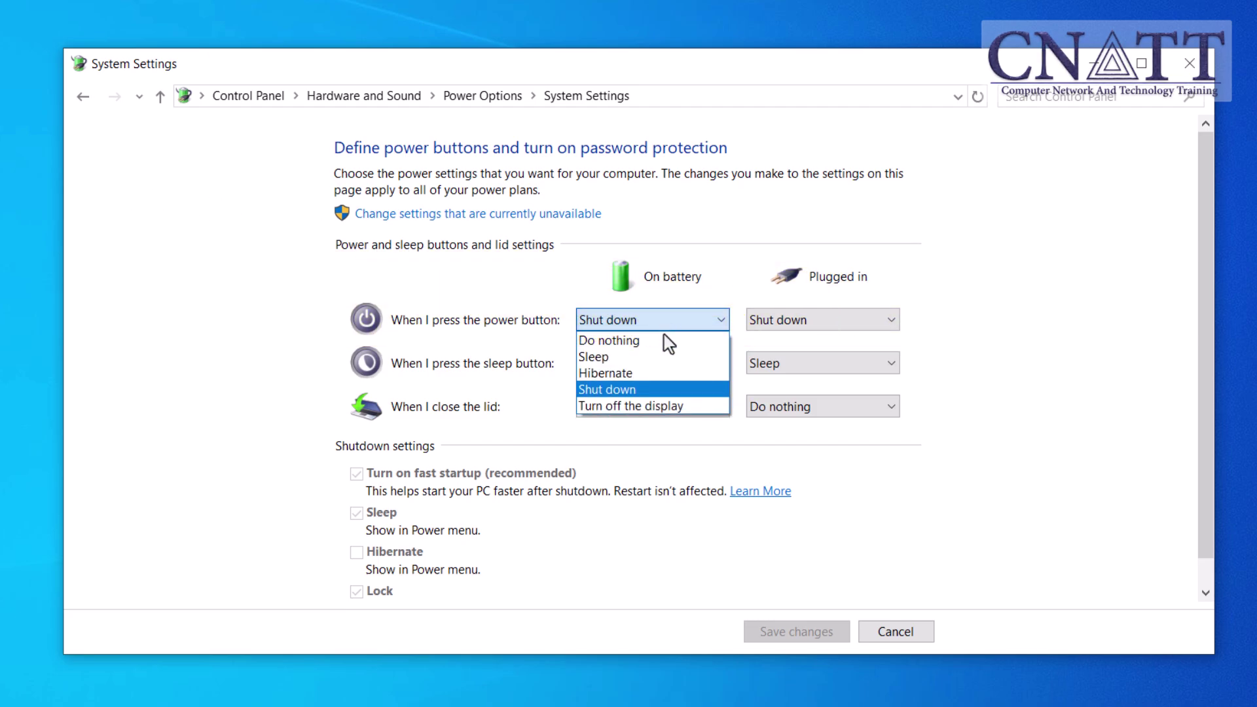
click(665, 357)
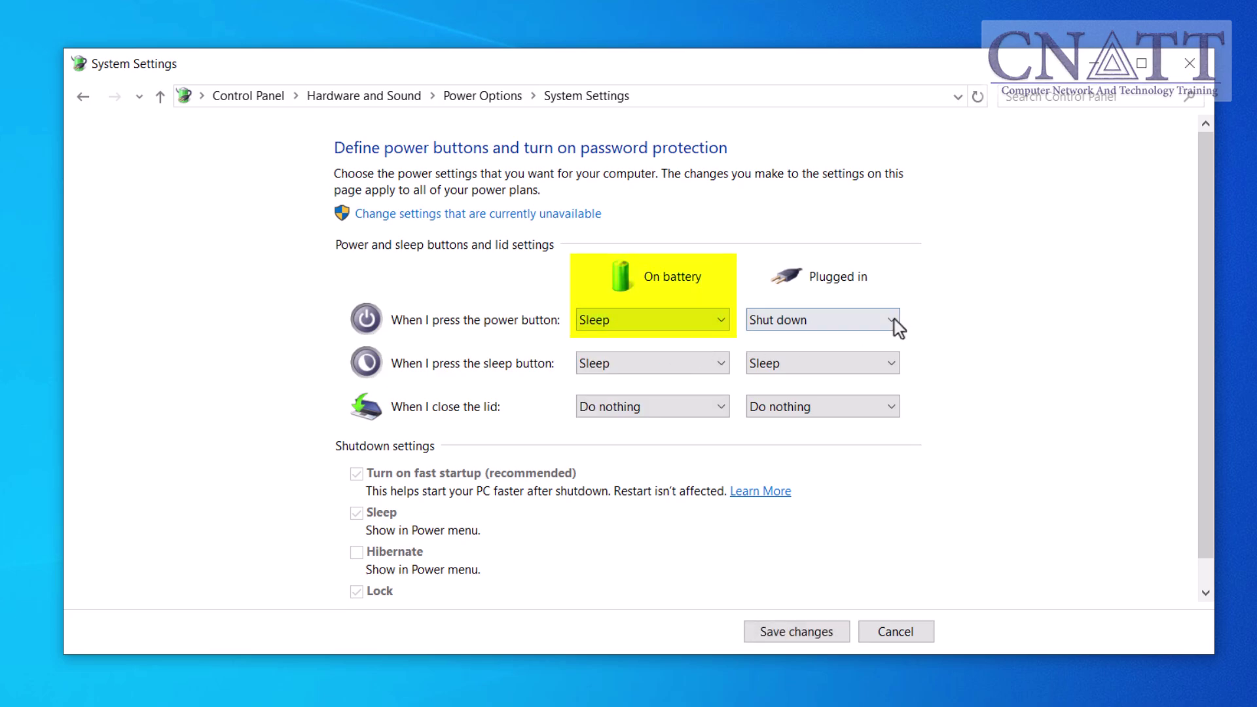
click(895, 319)
click(870, 360)
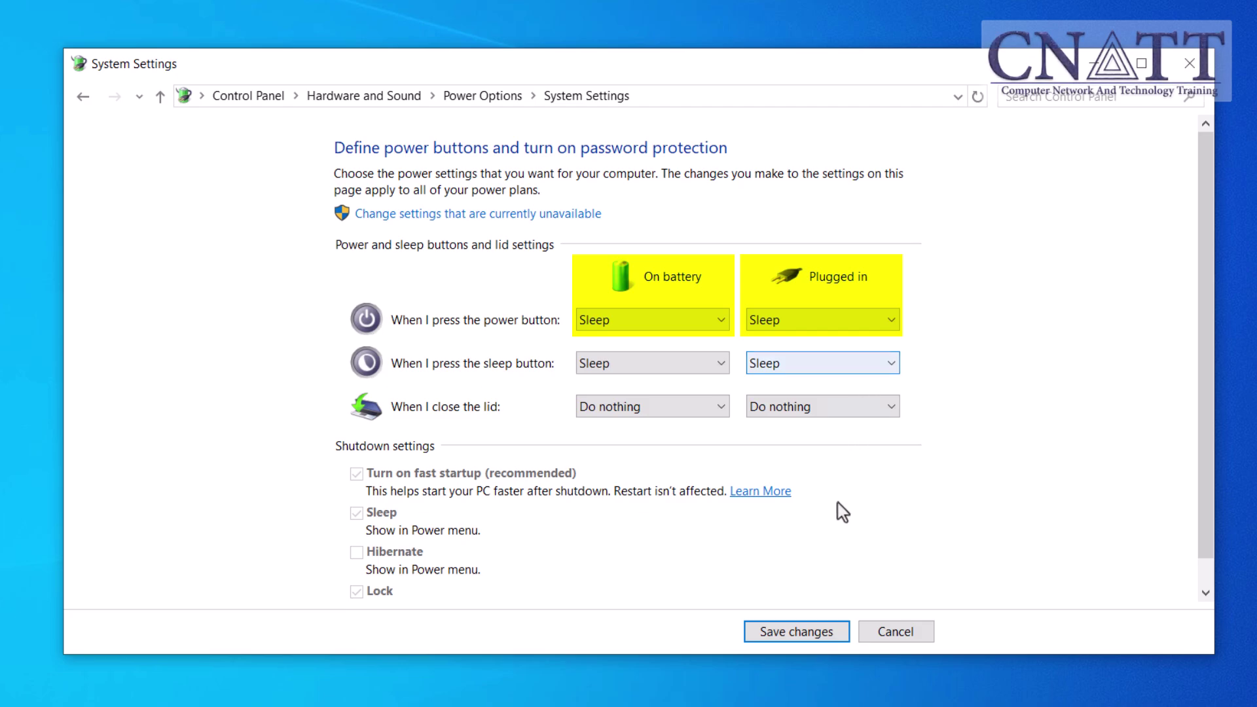
click(814, 632)
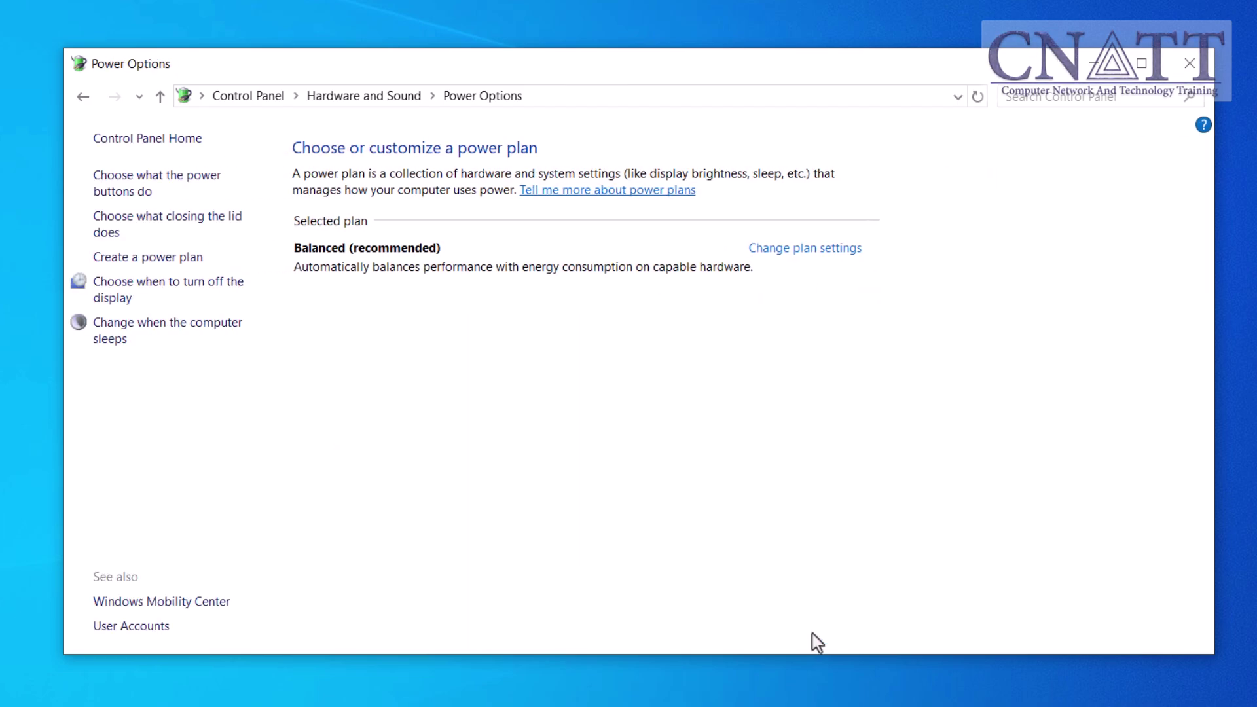
click(1189, 63)
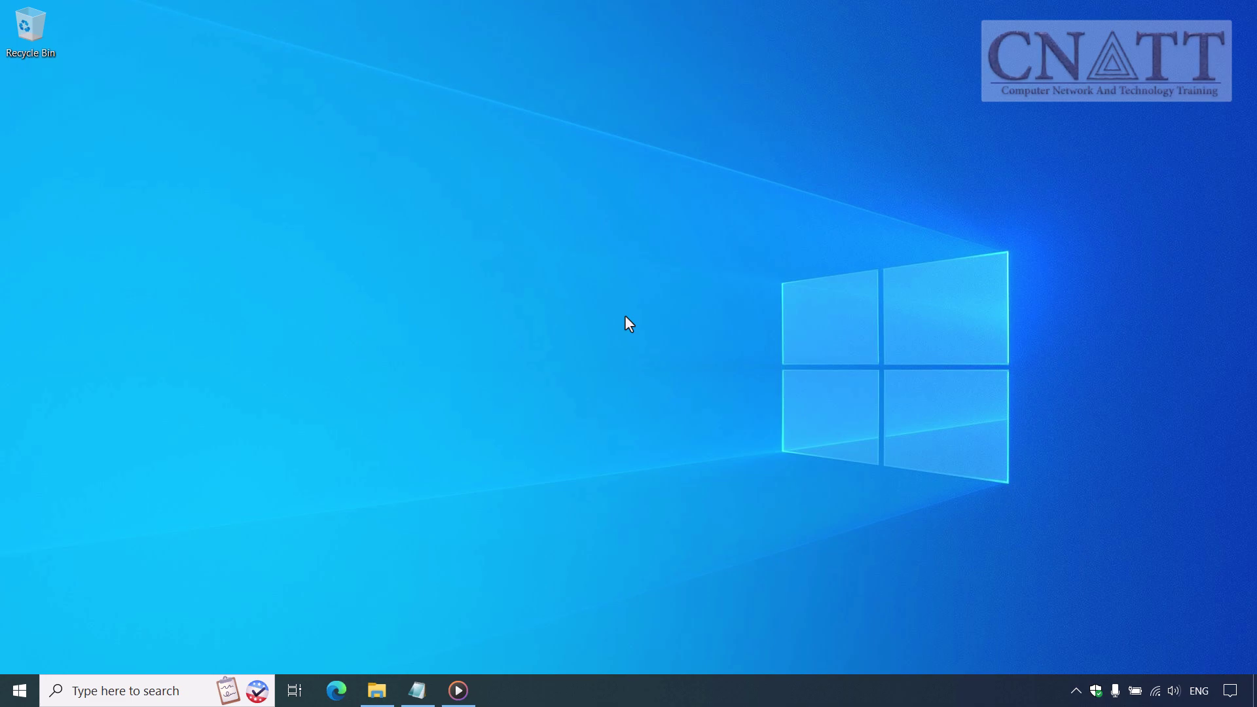
- Search 'control panel' and go to Power Options > Choose what closing the lid does
click(19, 690)
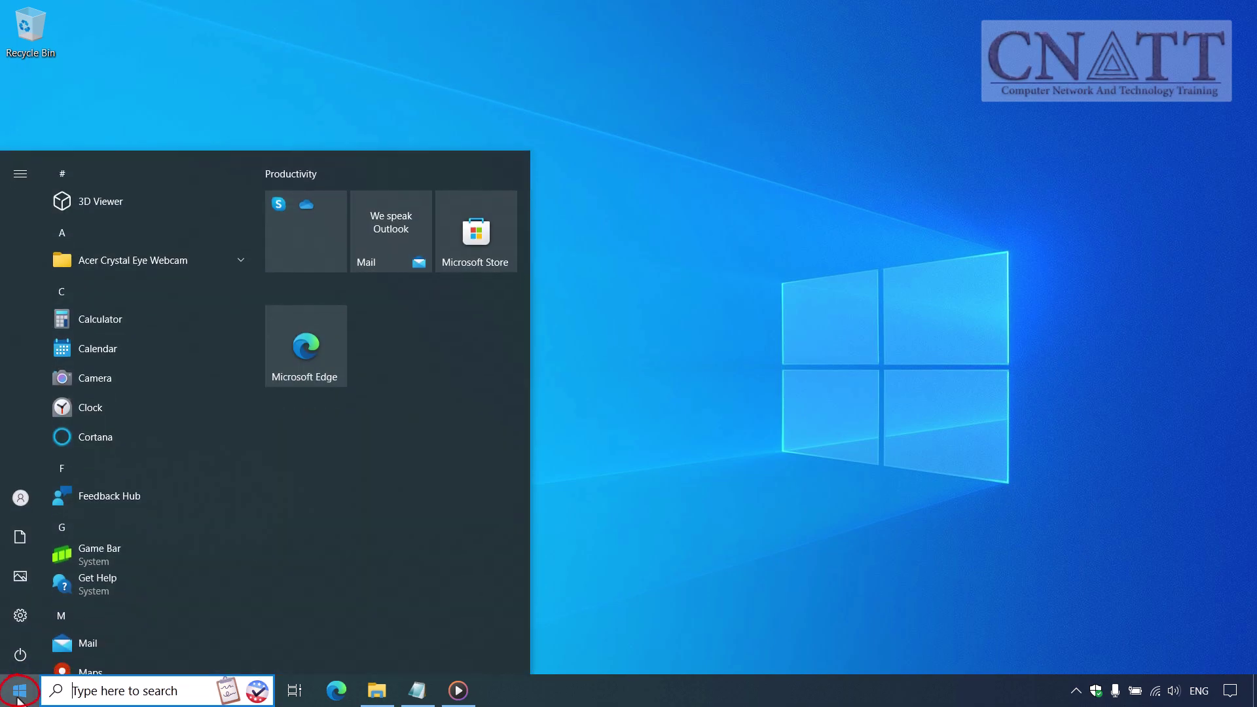
text(contr)
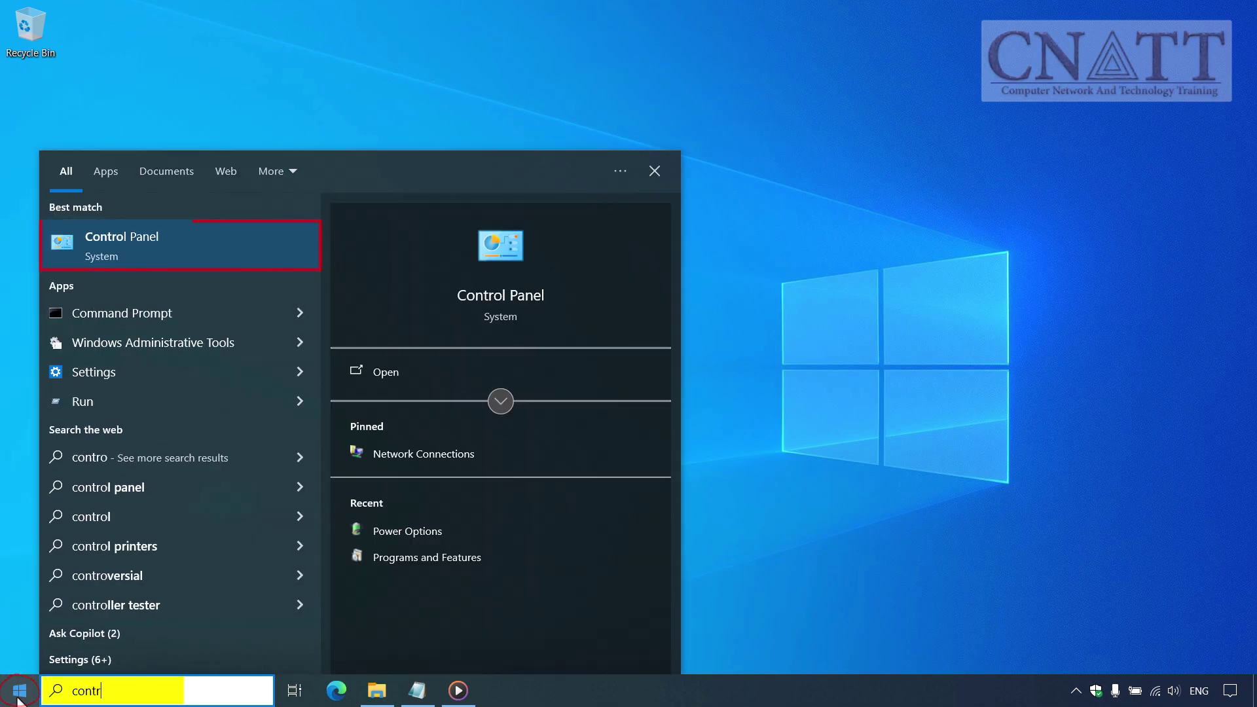
text(ol panel)
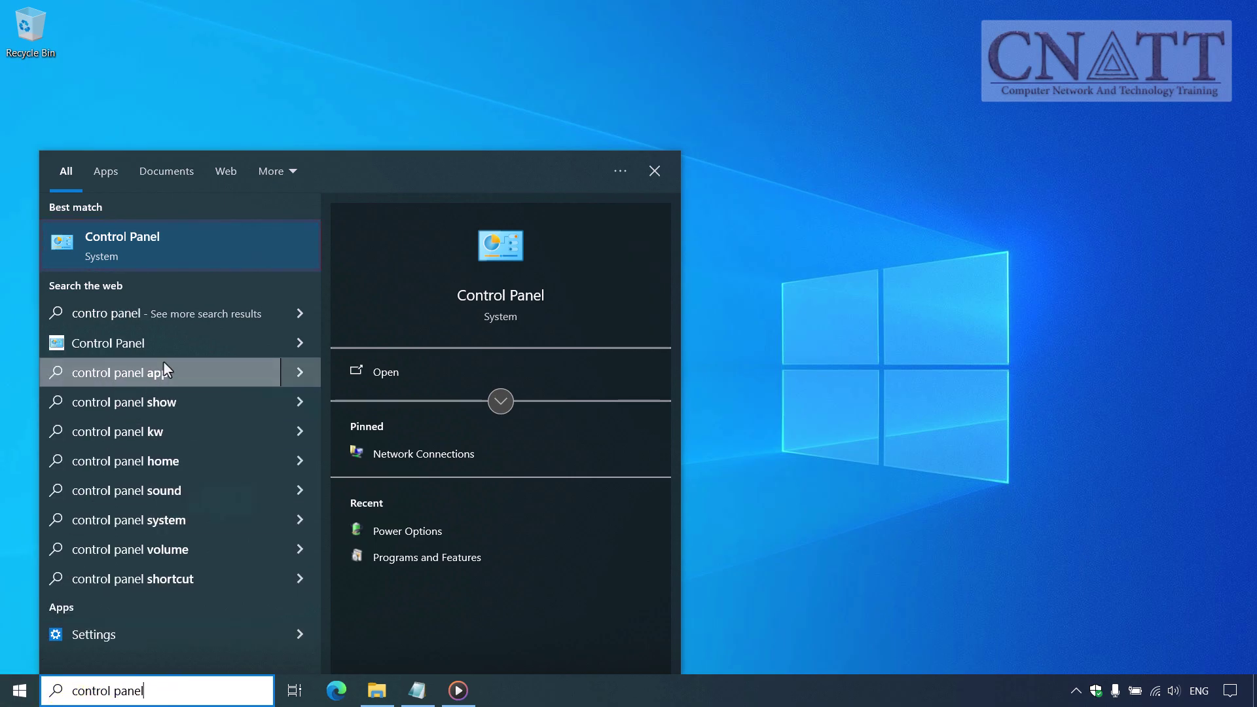
click(242, 260)
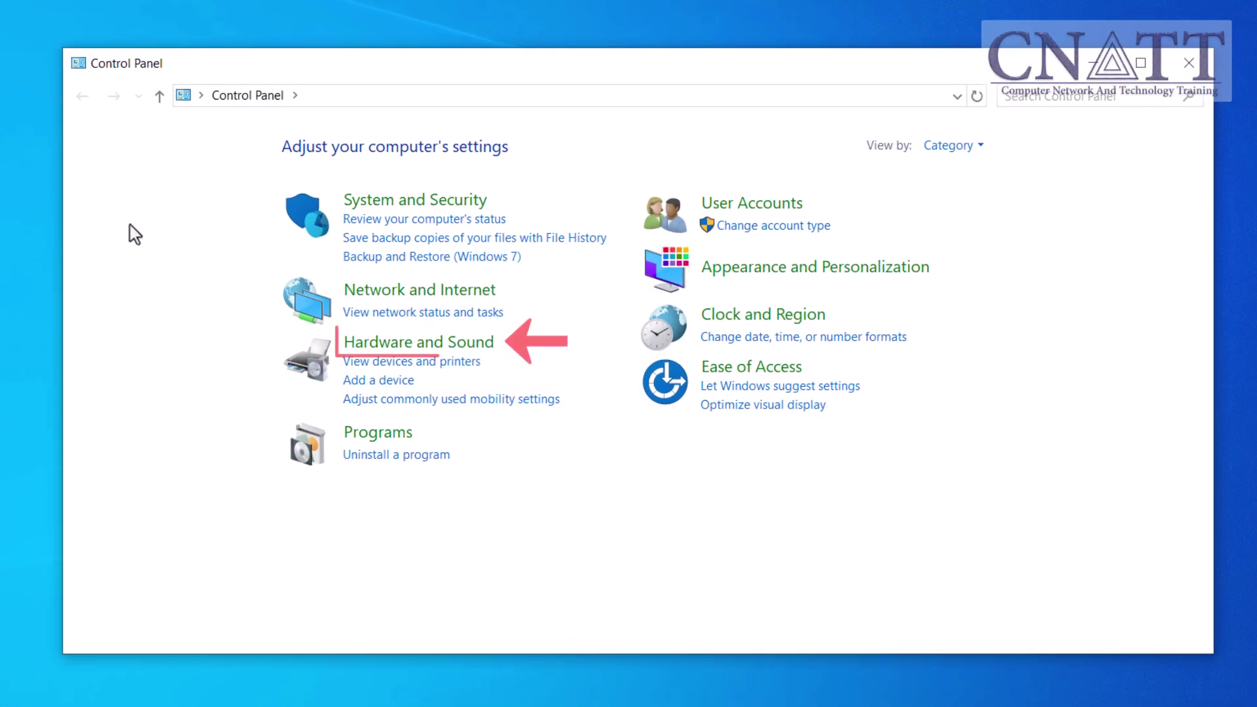
click(379, 347)
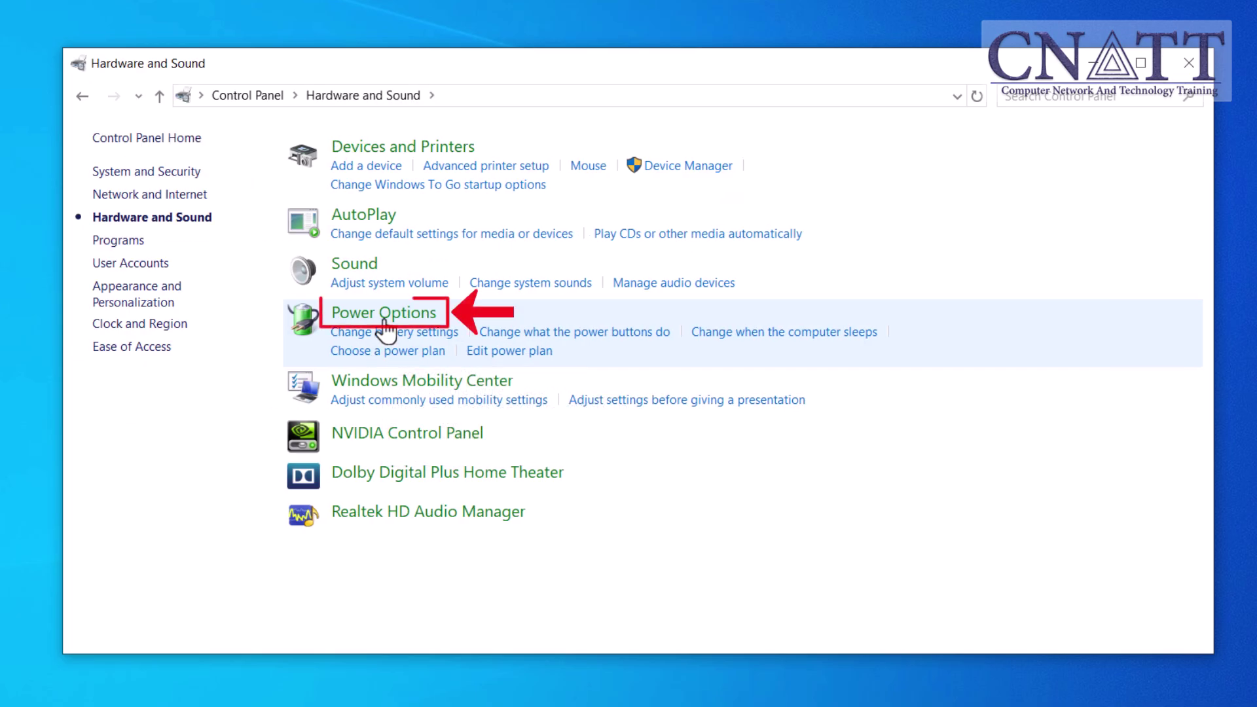
click(385, 321)
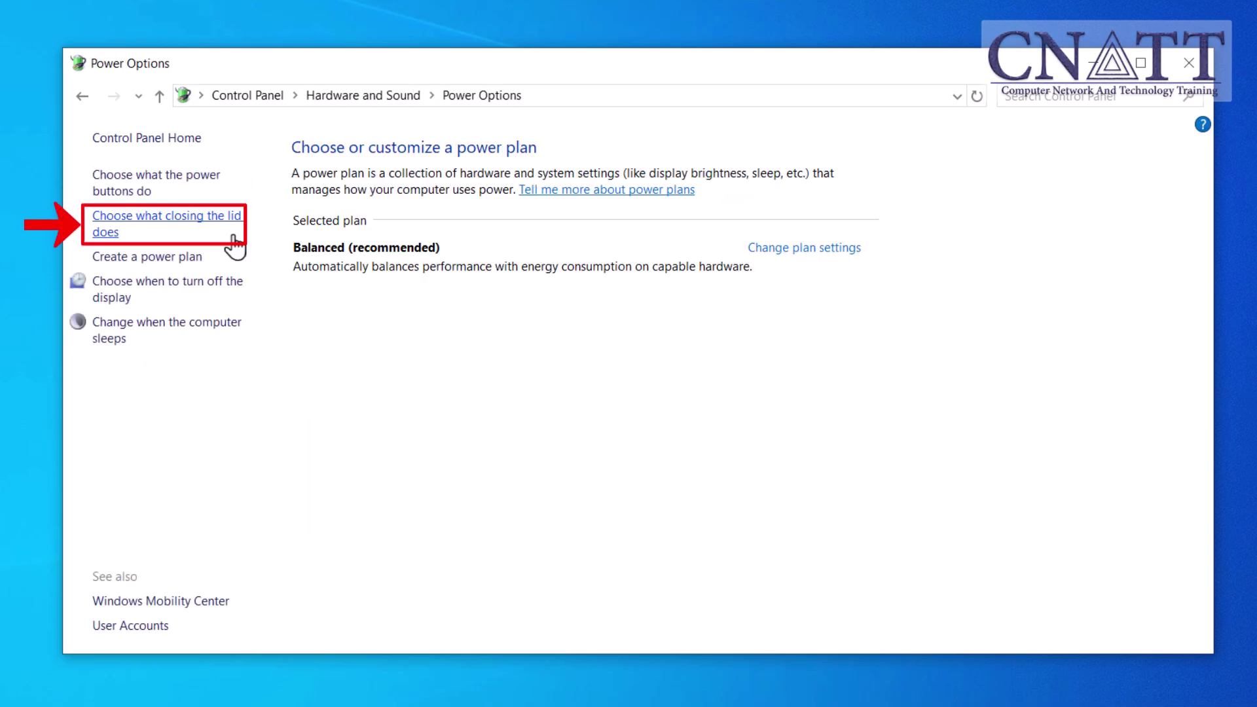
click(235, 247)
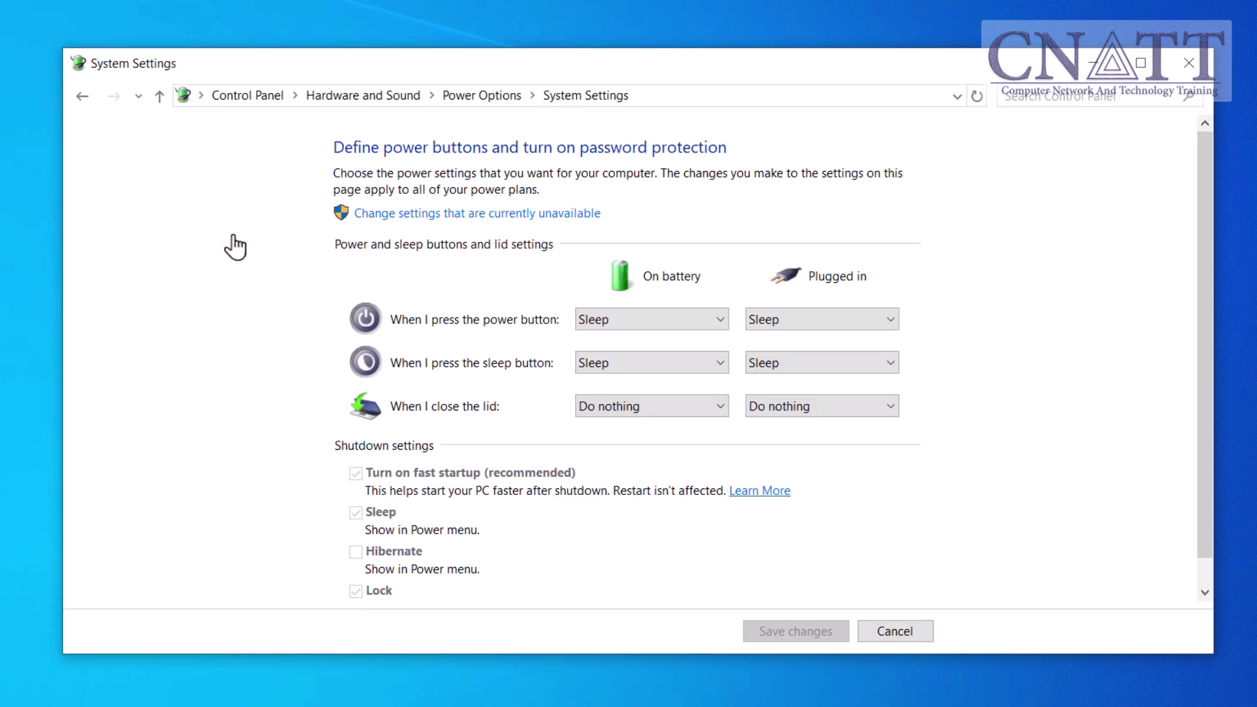
- Set closing the lid to Sleep on battery and plugged in, and save the changes
click(720, 409)
click(714, 442)
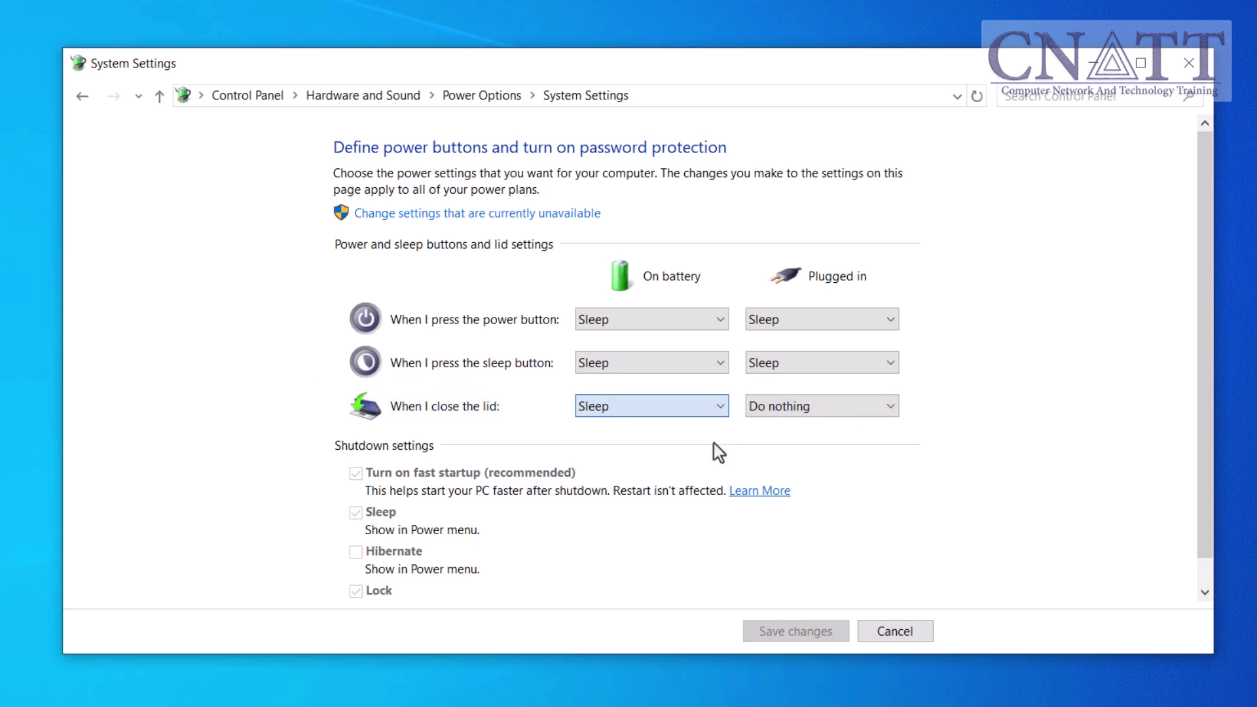
click(853, 412)
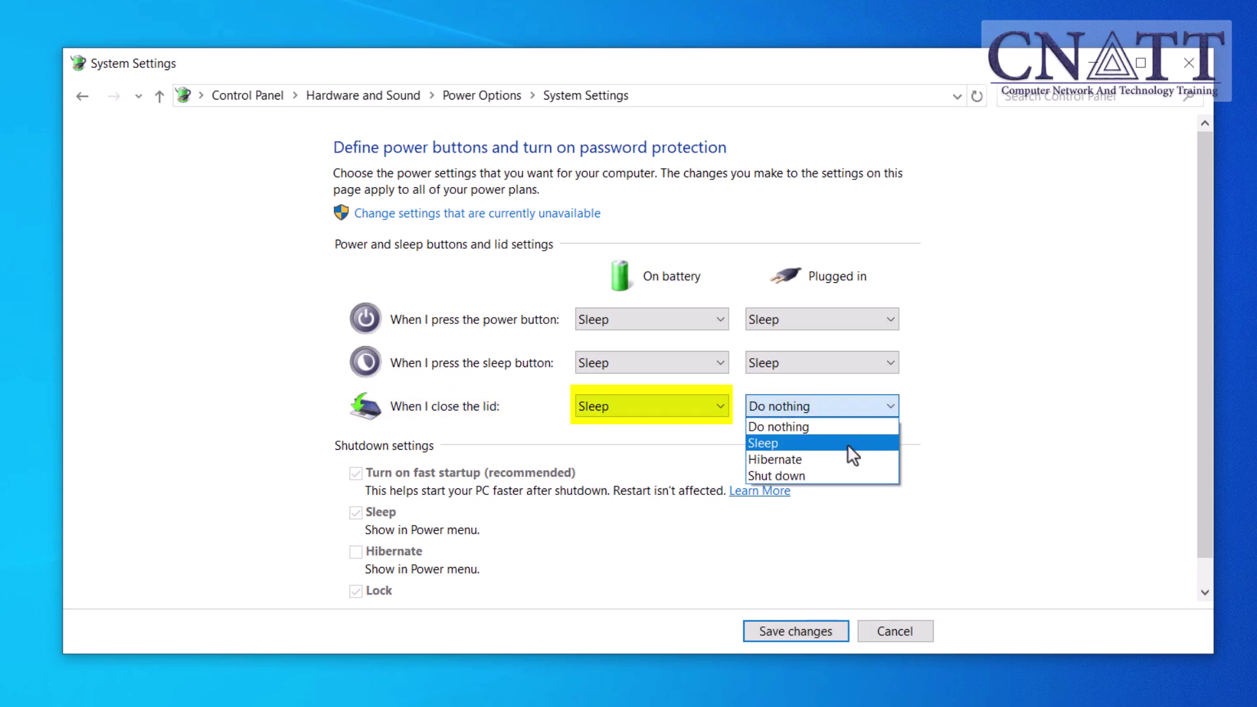
click(847, 445)
click(826, 633)
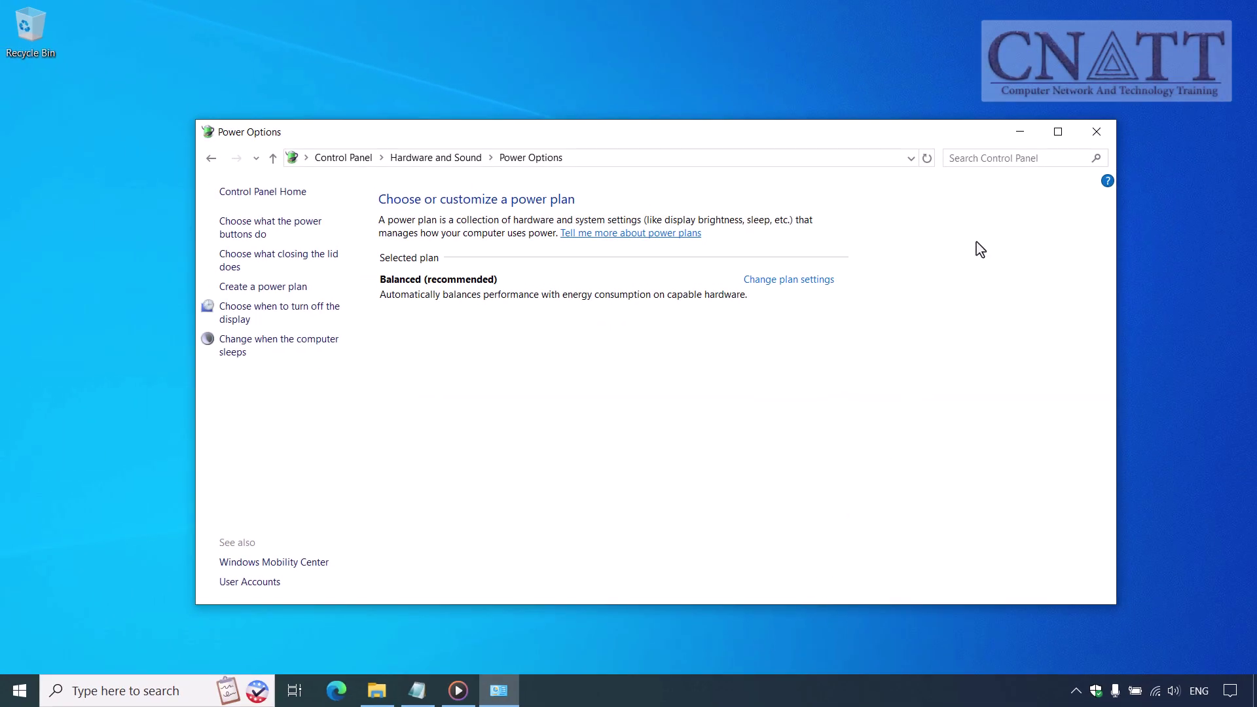
click(1095, 133)
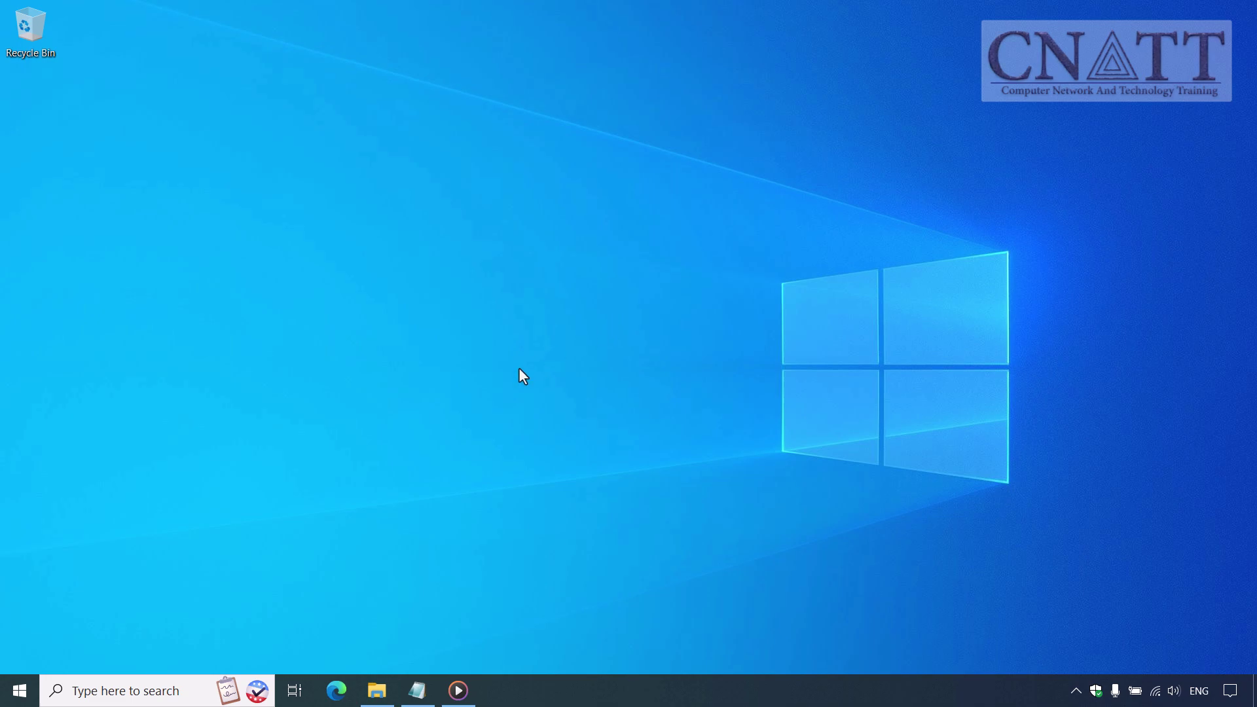
- Search 'cmd' and run Command Prompt as administrator
click(22, 690)
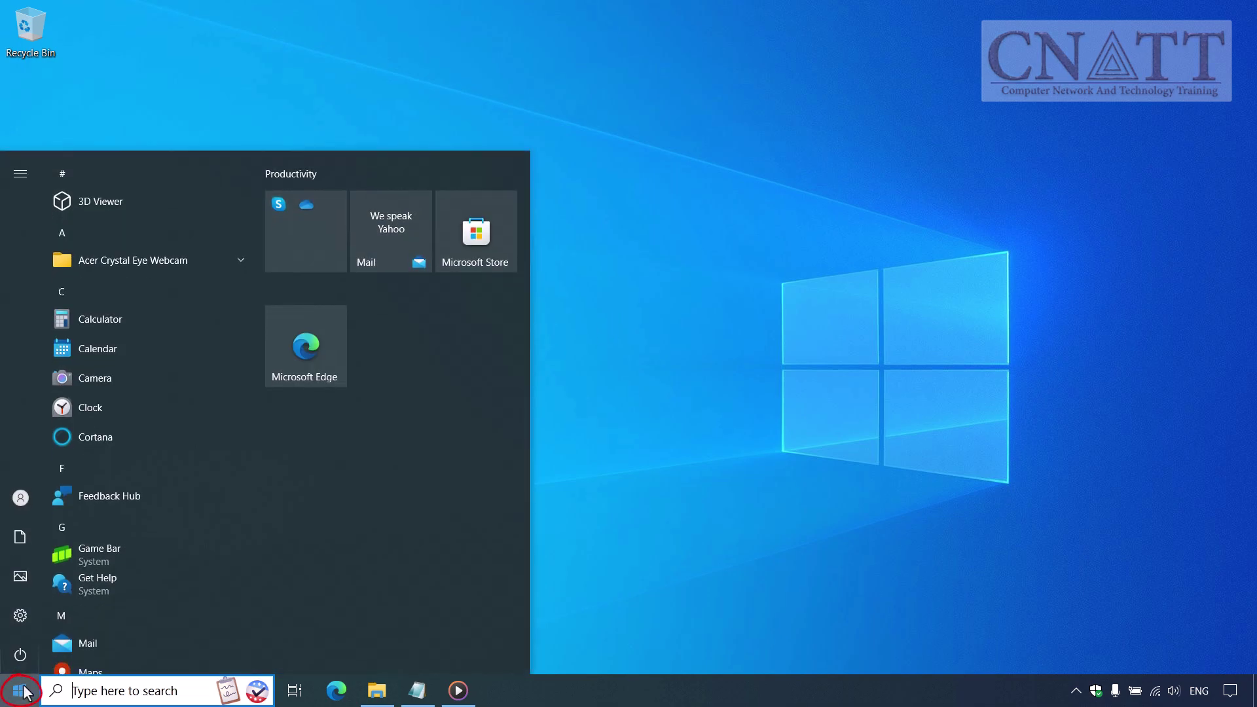
text(cmd)
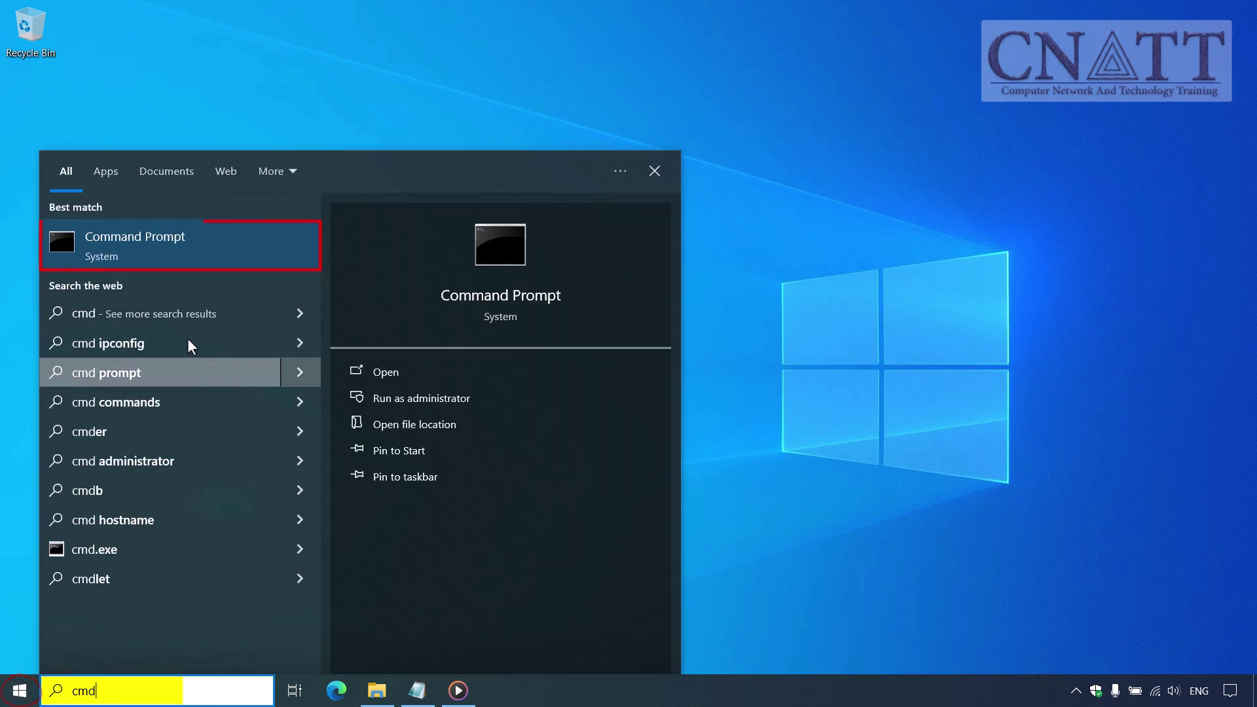
right_click(235, 249)
click(268, 269)
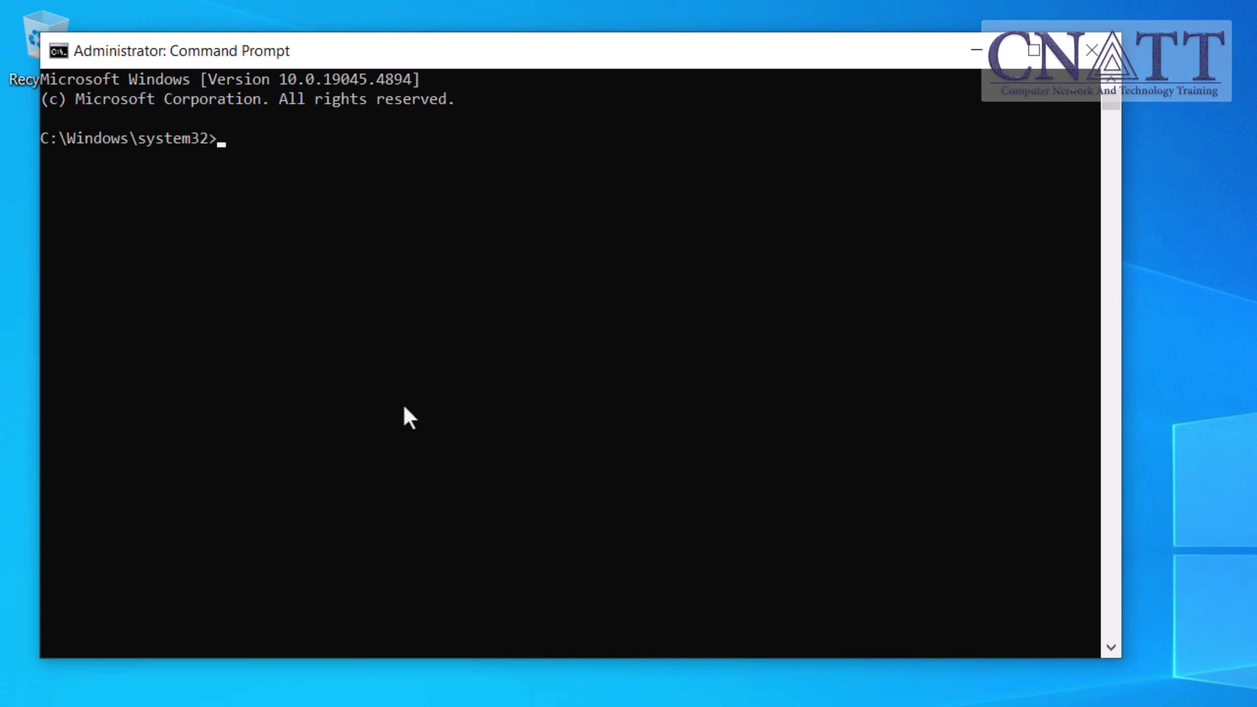
- Run powercfg -h off, paste the SetSuspendState sleep command, then close Command Prompt
text(powercf)
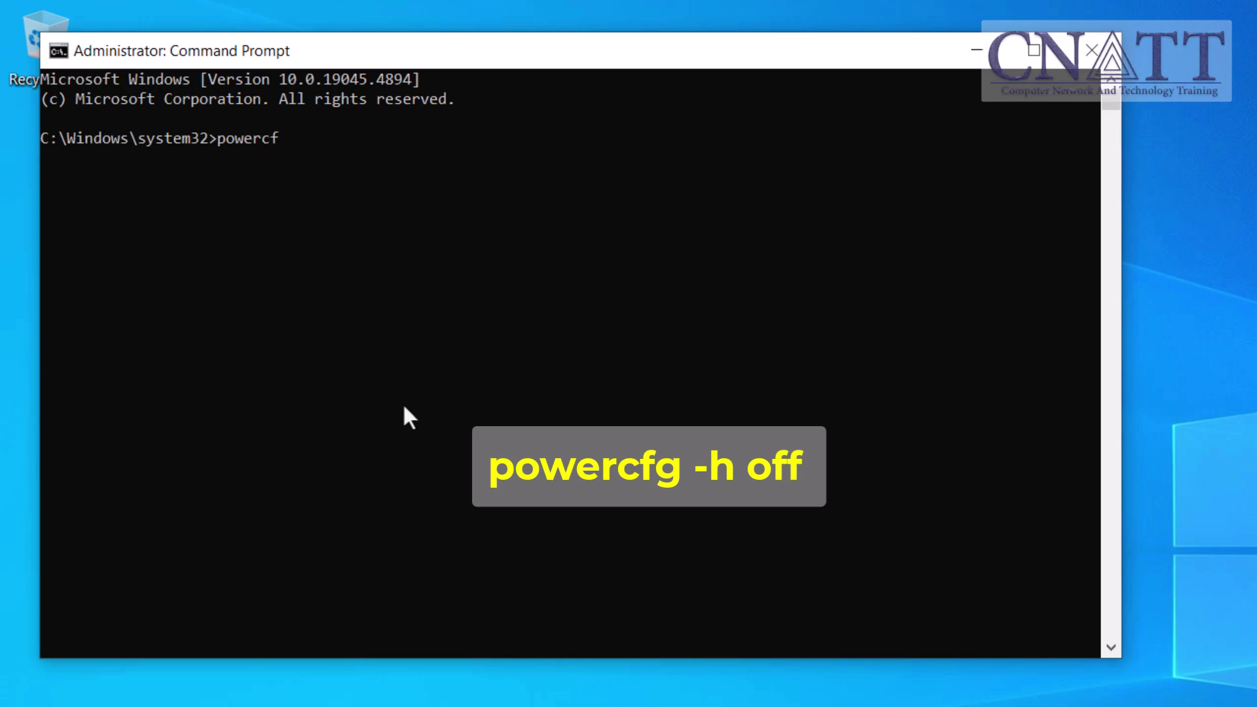
text(g -h off)
key(Return)
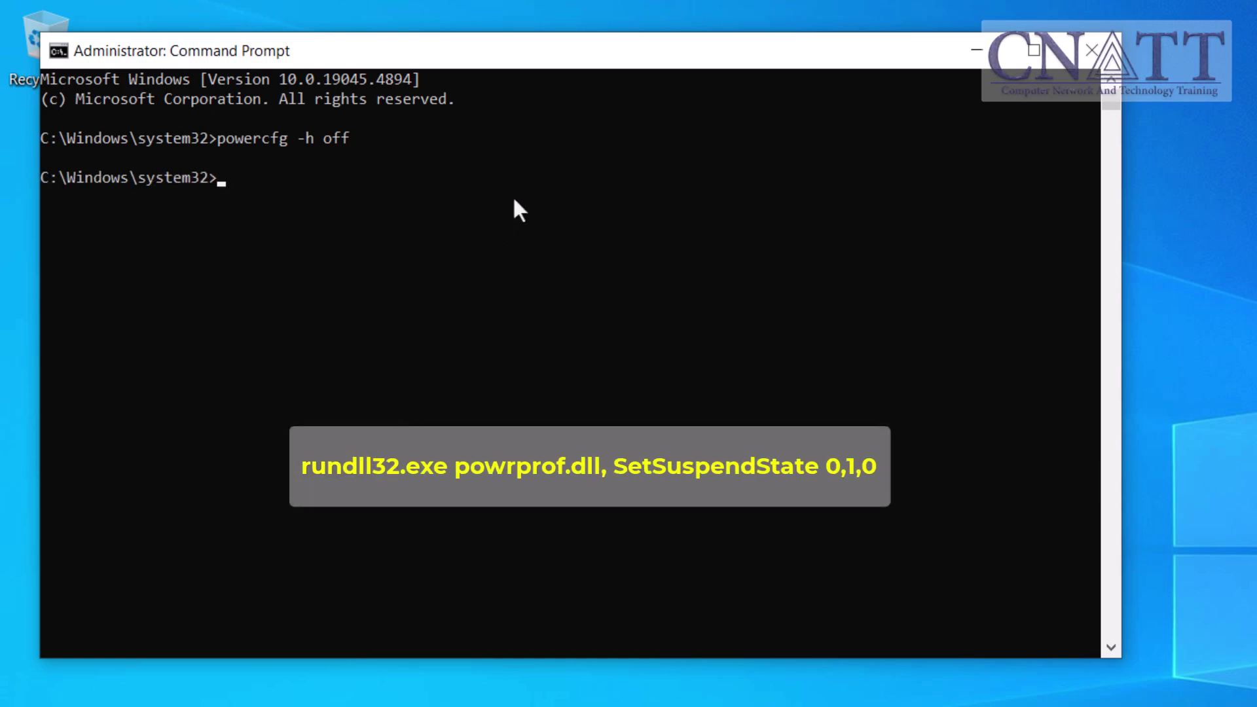
text(rundll32.exe powrprof.dll, SetSuspendState 0,1,0)
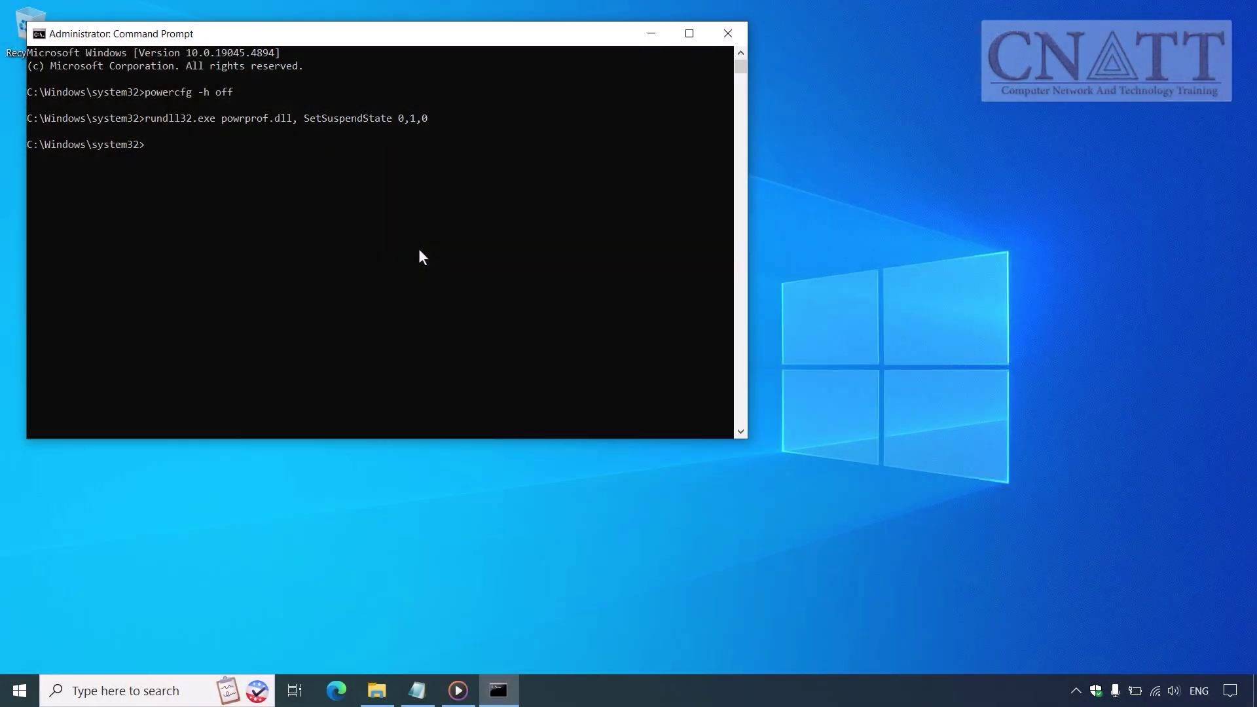
click(725, 34)
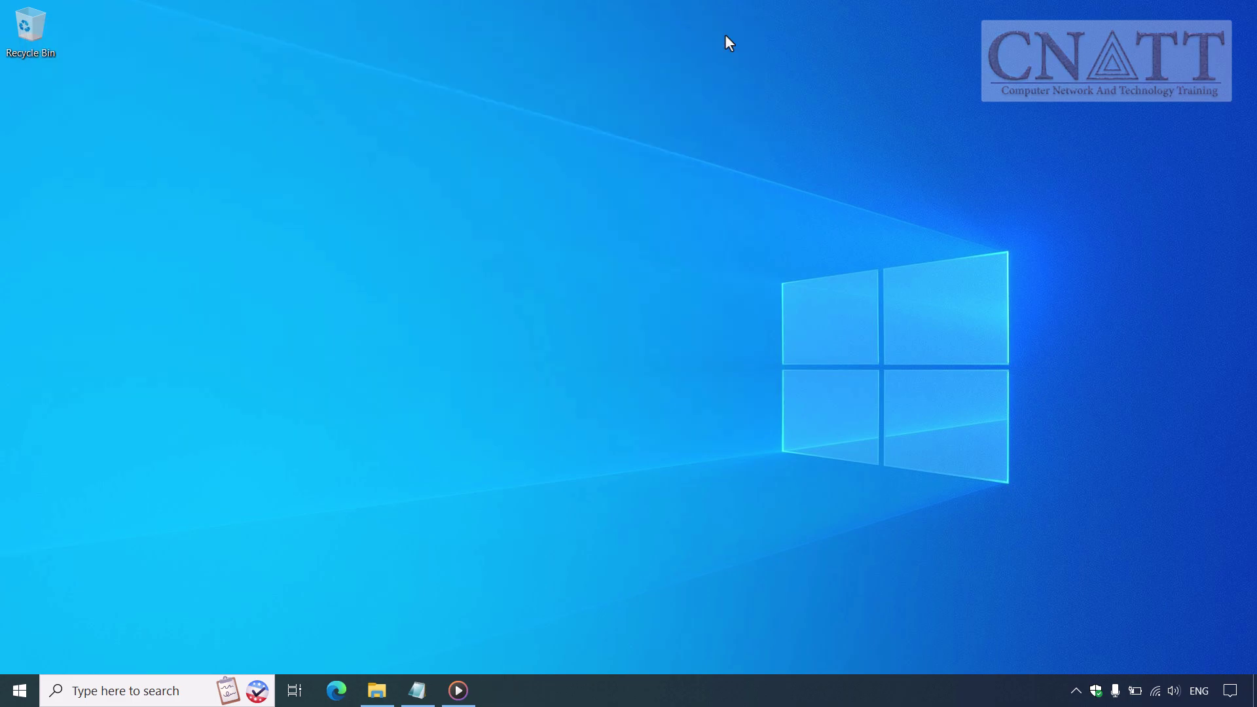
- Start a new Notepad document and paste the rundll32 SetSuspendState sleep command into it
click(25, 698)
text(no)
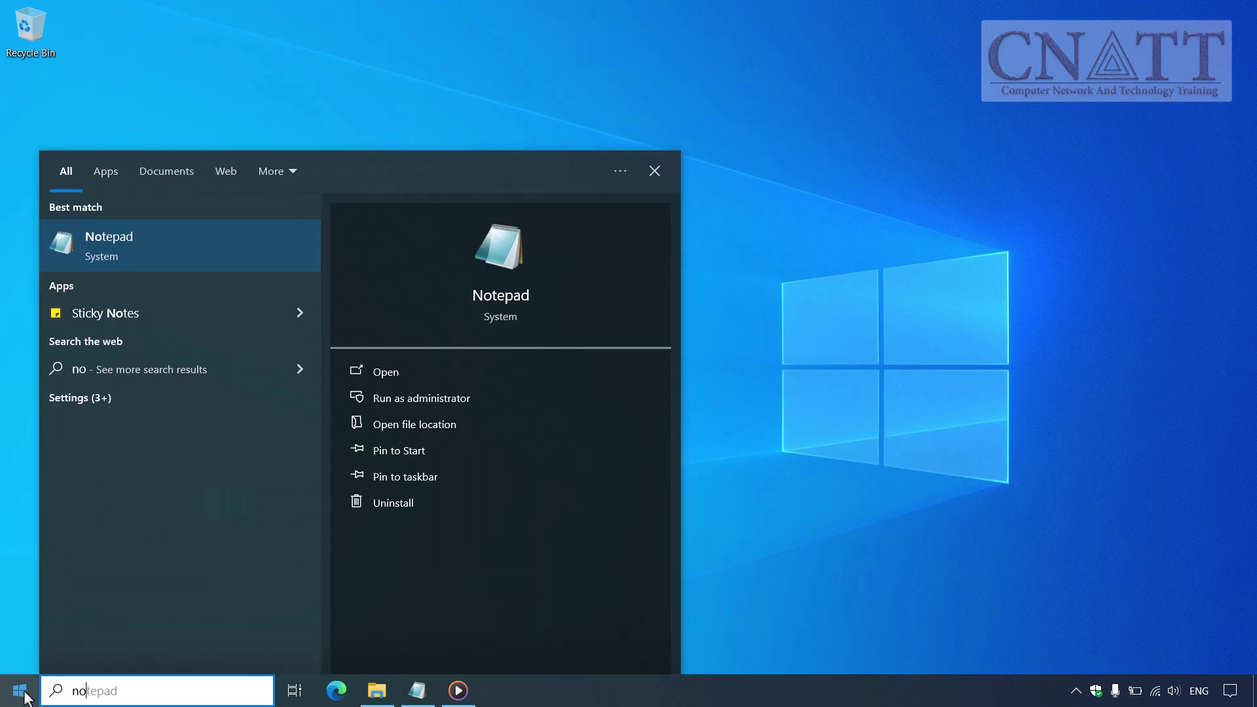
text(te)
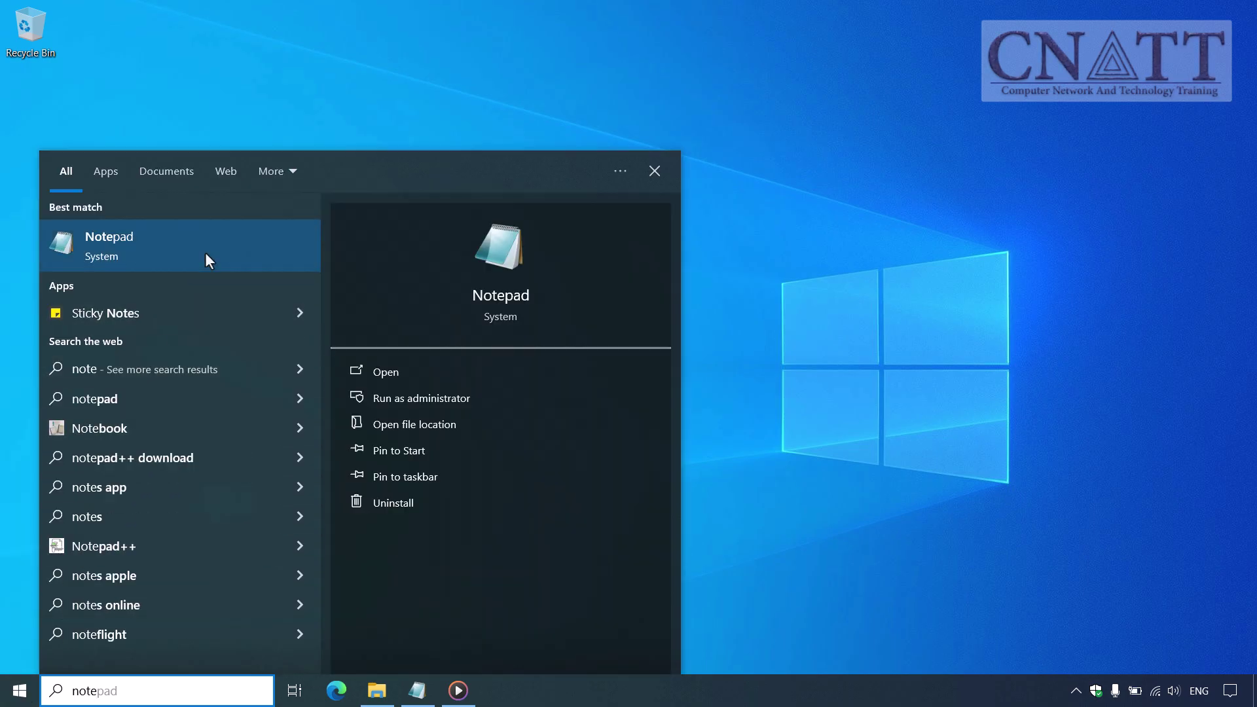
click(206, 254)
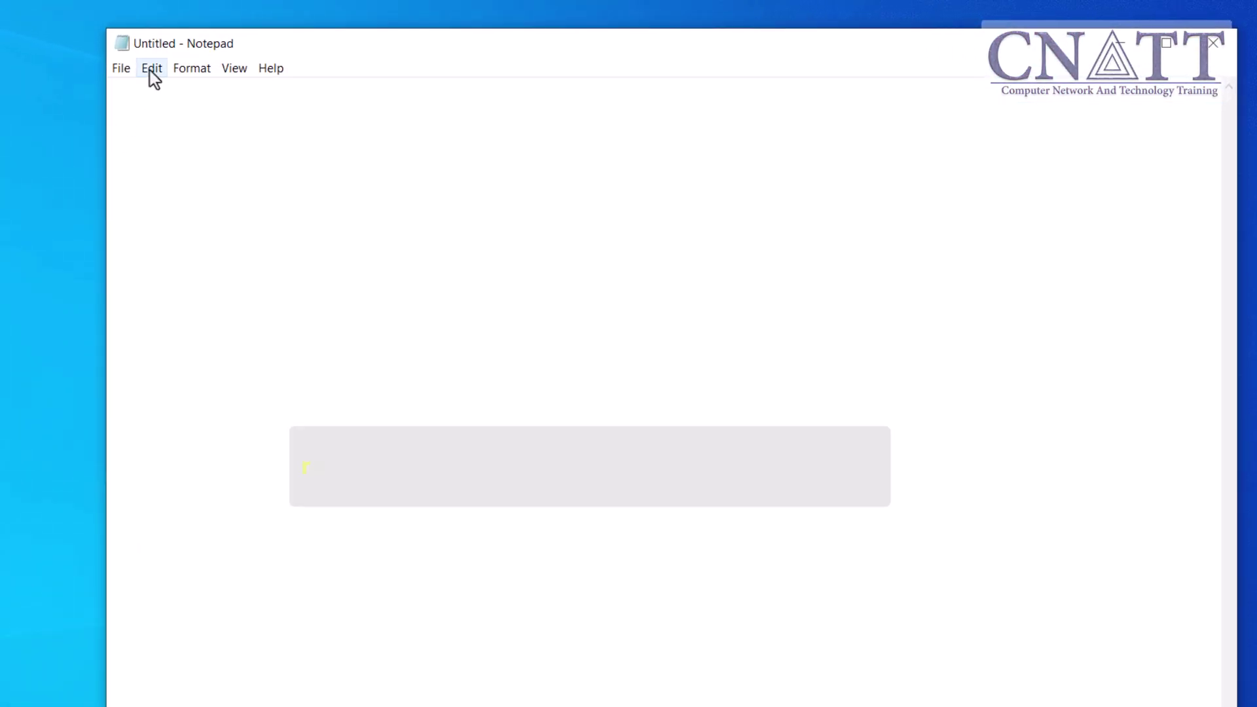
click(150, 71)
click(178, 156)
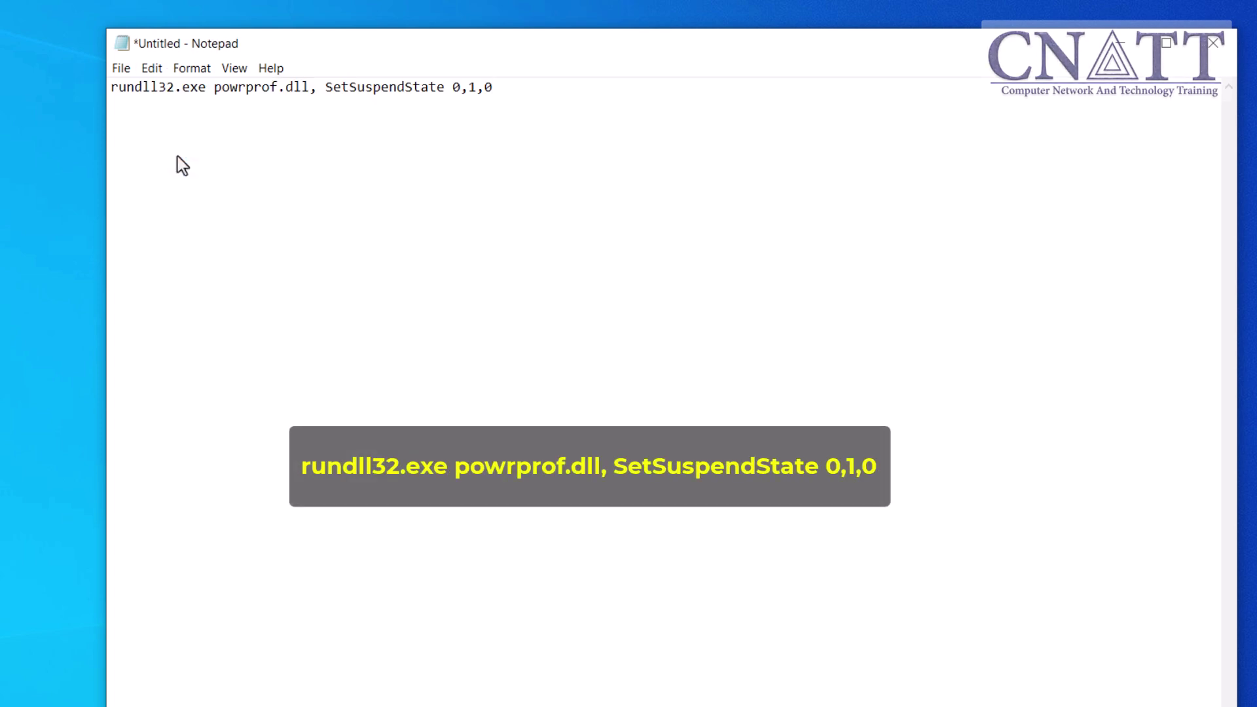
- Save it as Sleep.bat (All Files) on the Desktop, close Notepad and run the file
click(114, 74)
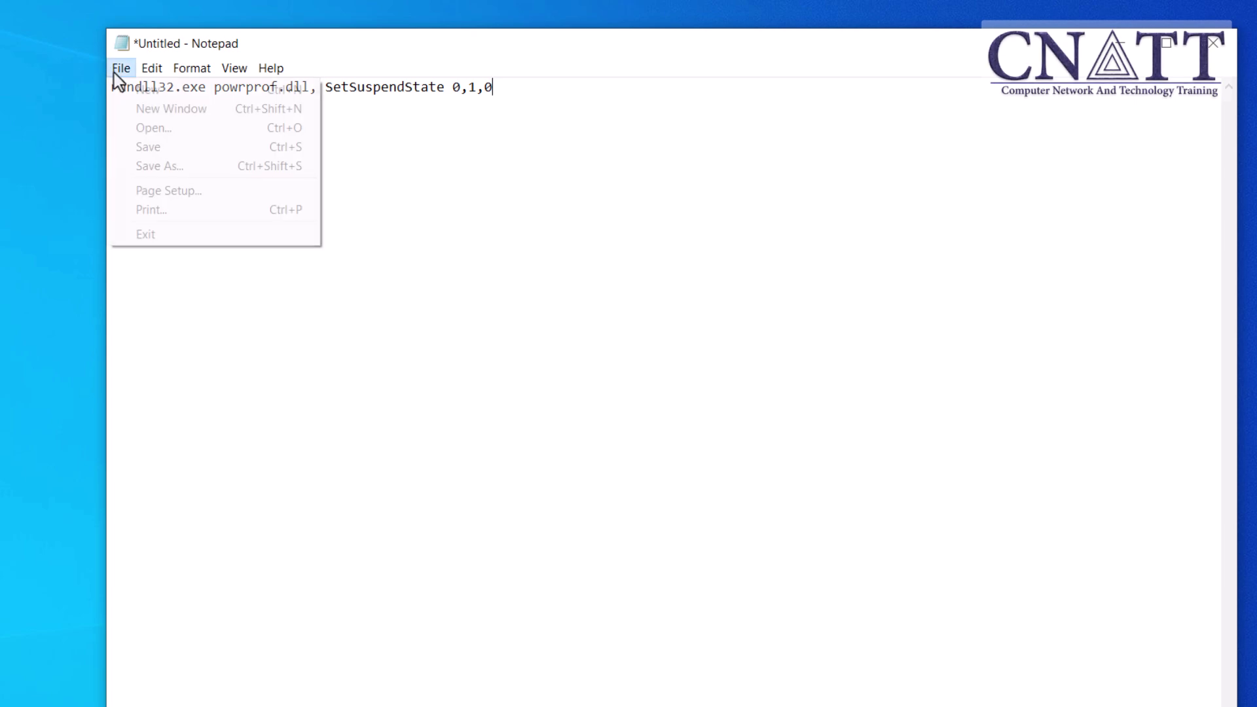
click(204, 167)
click(387, 473)
click(387, 508)
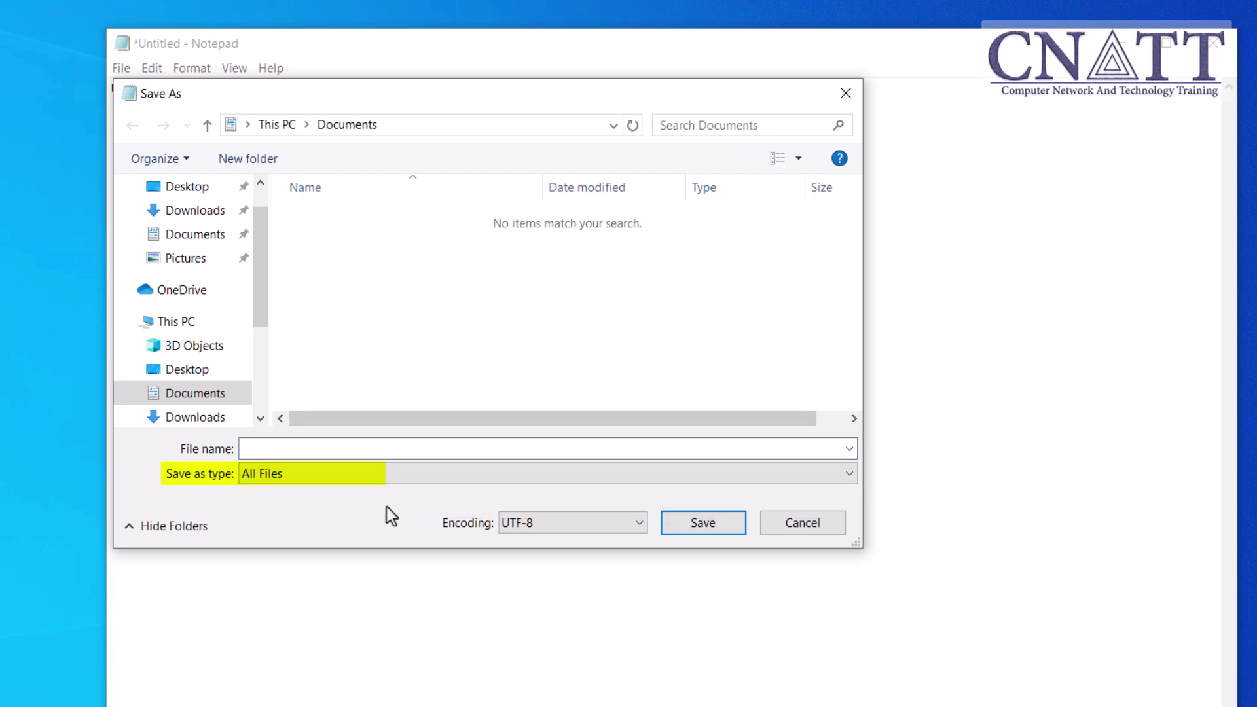
click(408, 449)
text(Sl)
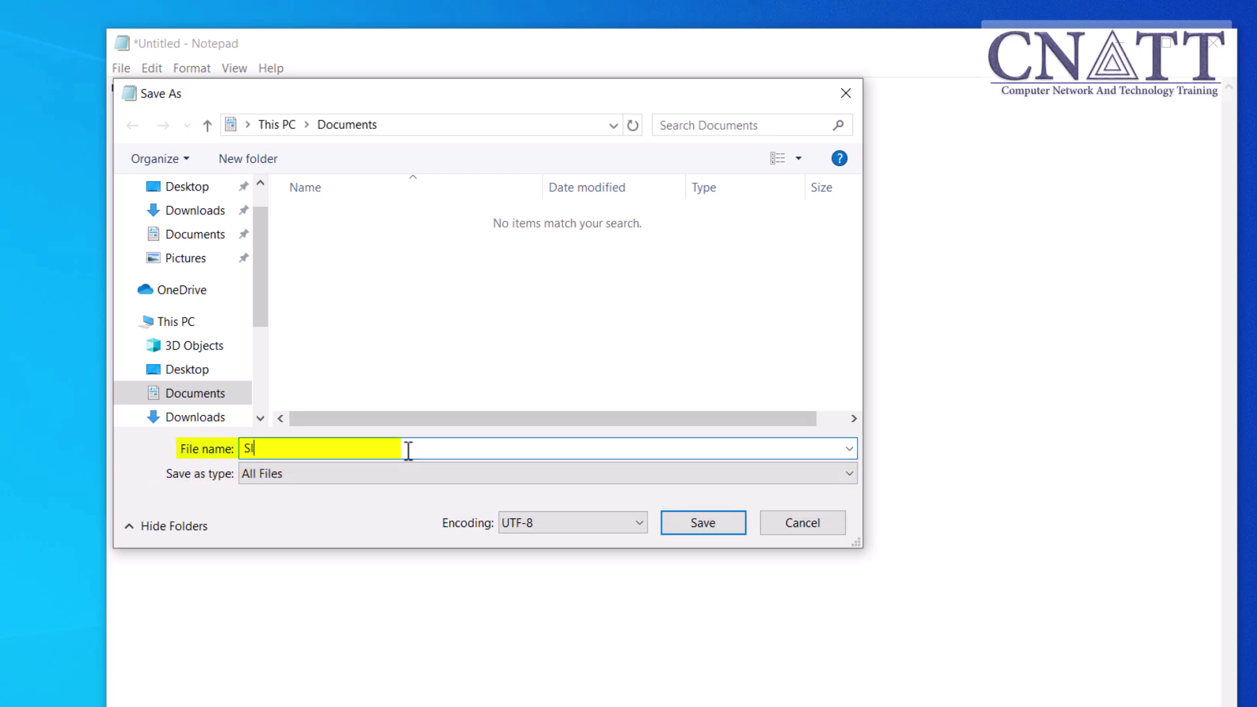
text(eep.bat)
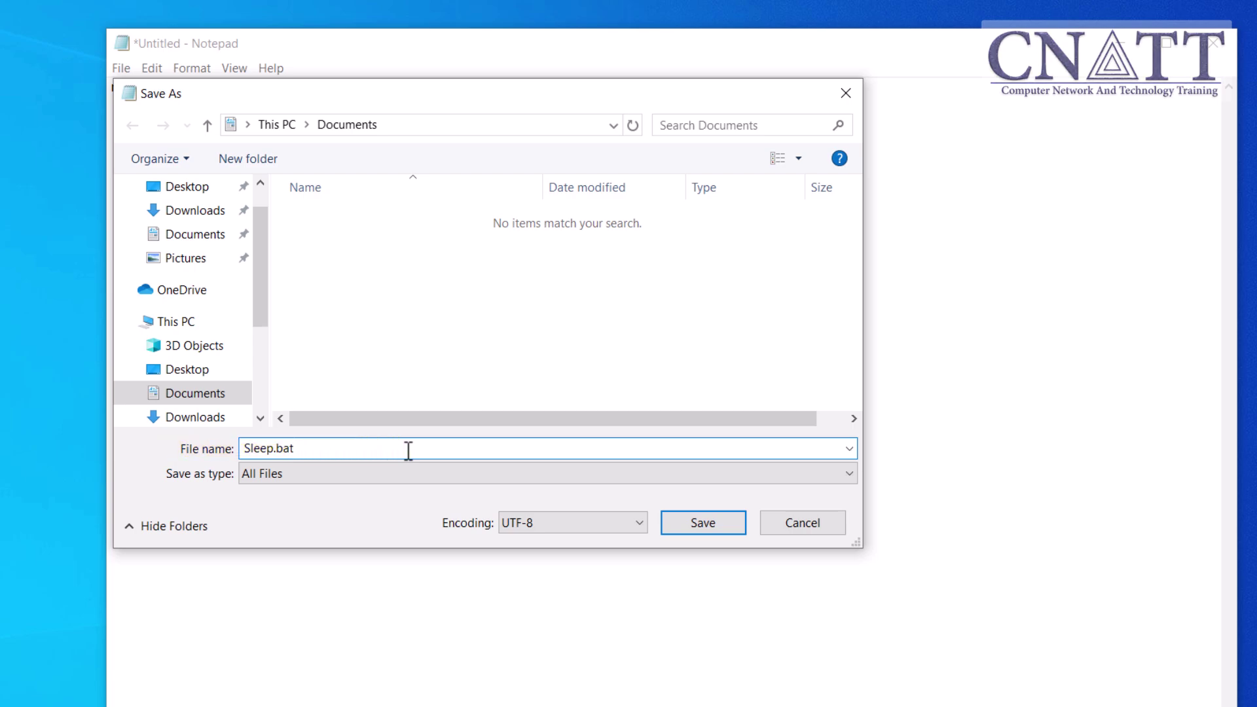
click(217, 368)
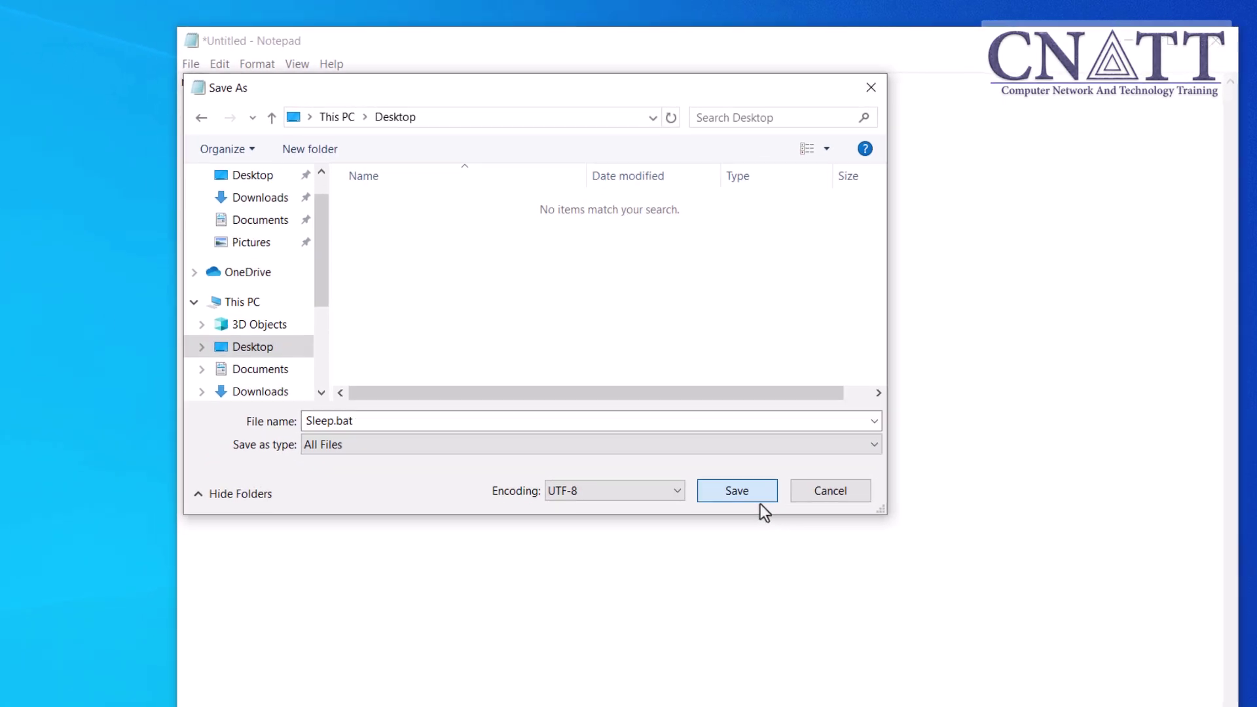
click(759, 500)
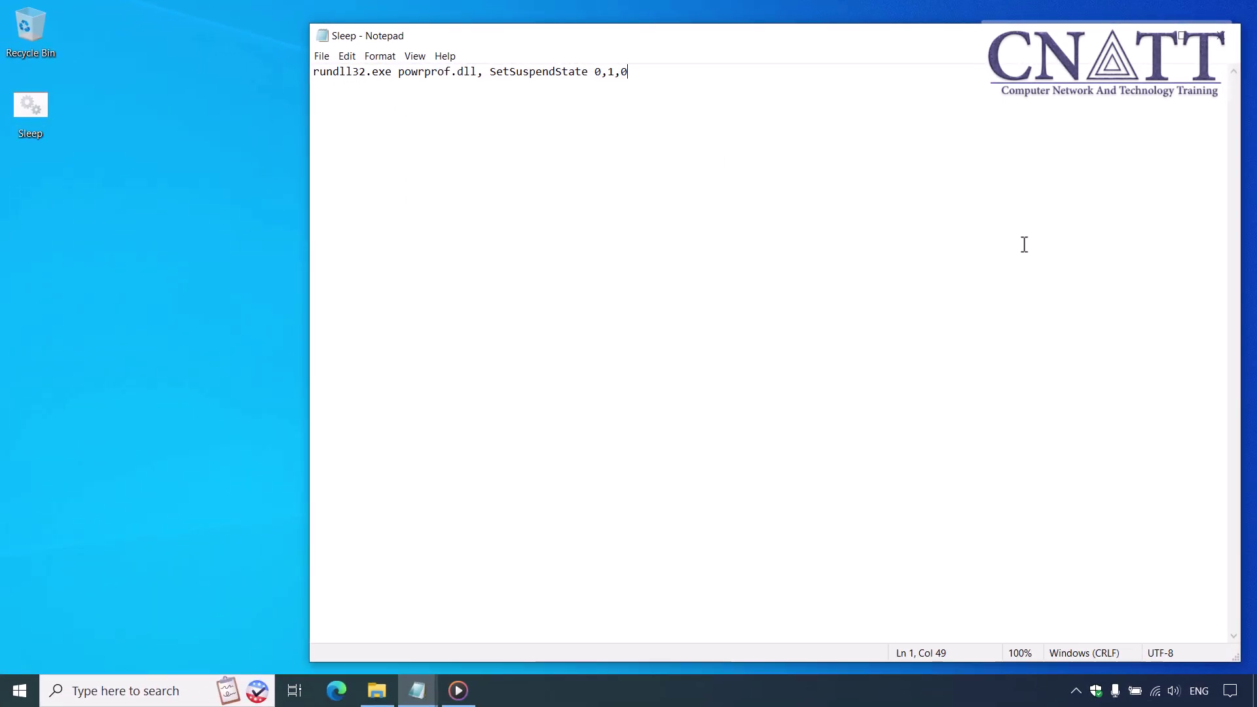
click(1221, 36)
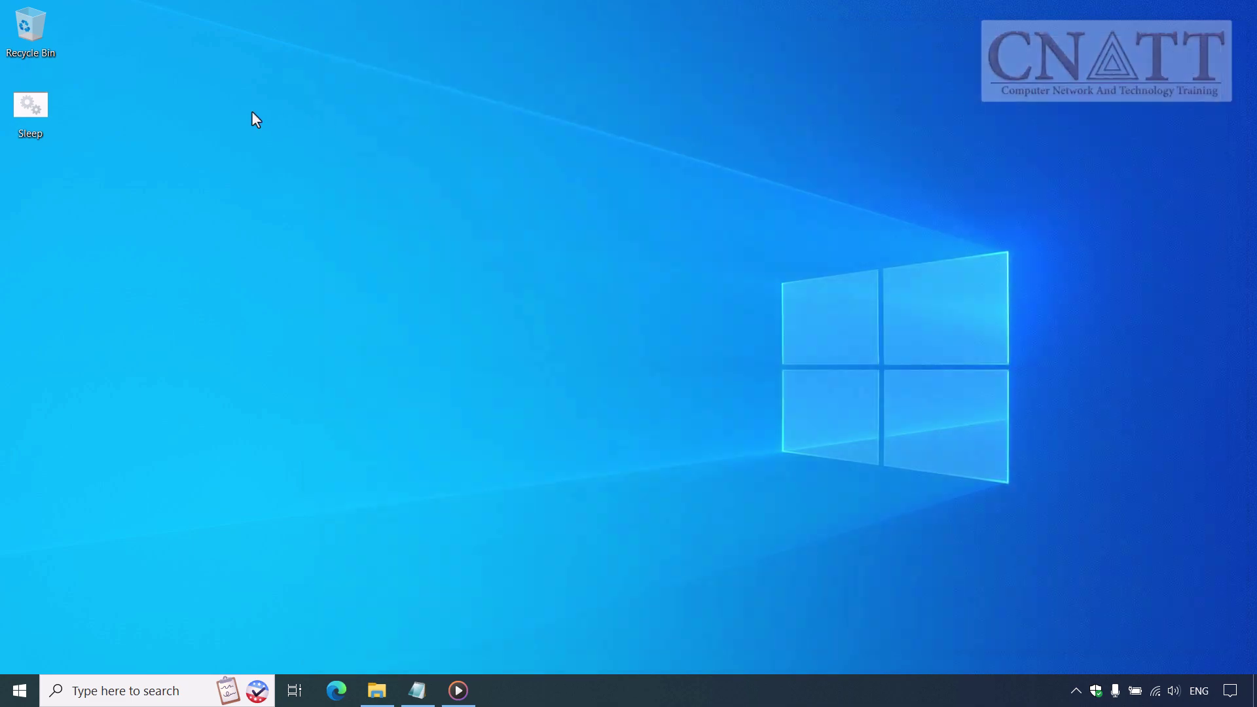
double_click(45, 124)
- Search the Start menu for 'task' and launch Task Scheduler
click(20, 690)
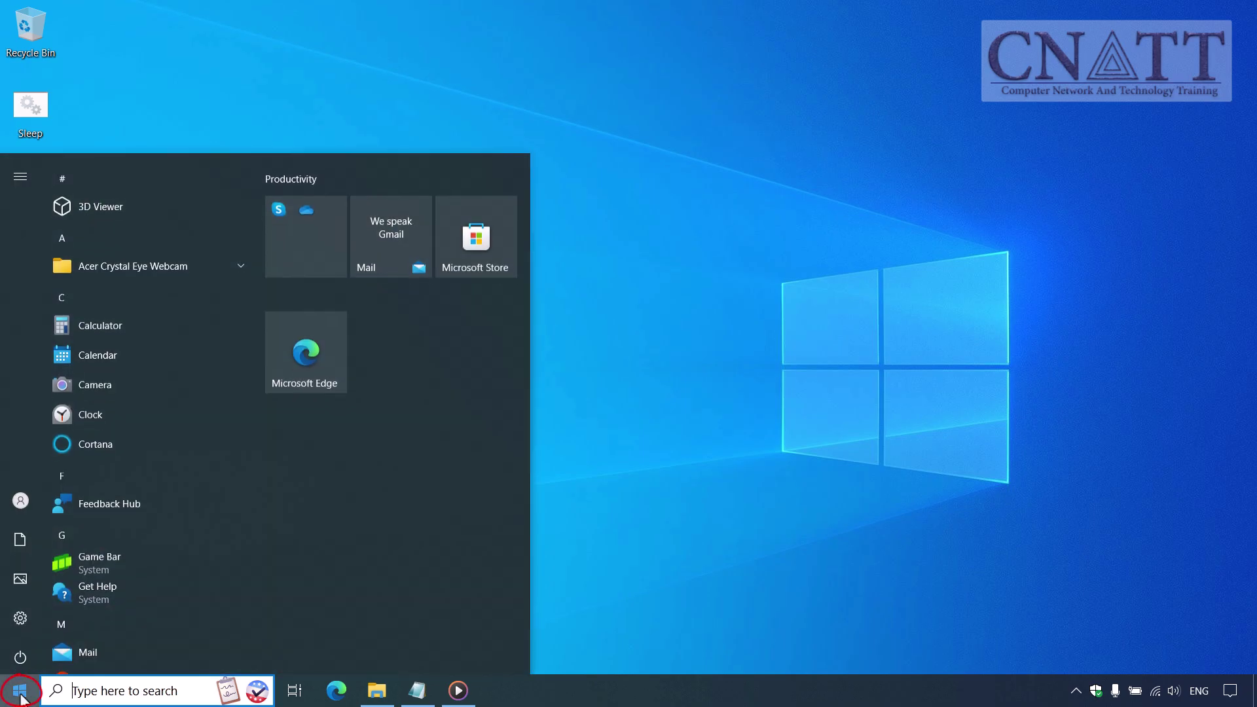
text(task)
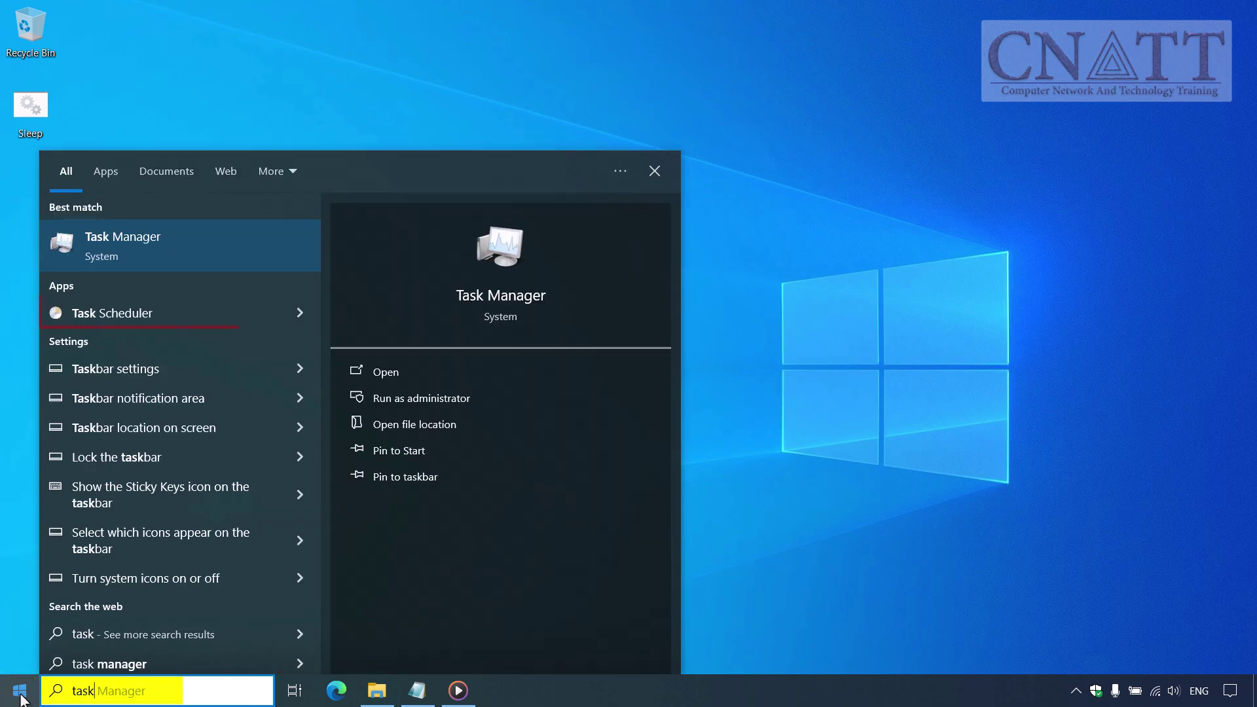
click(250, 326)
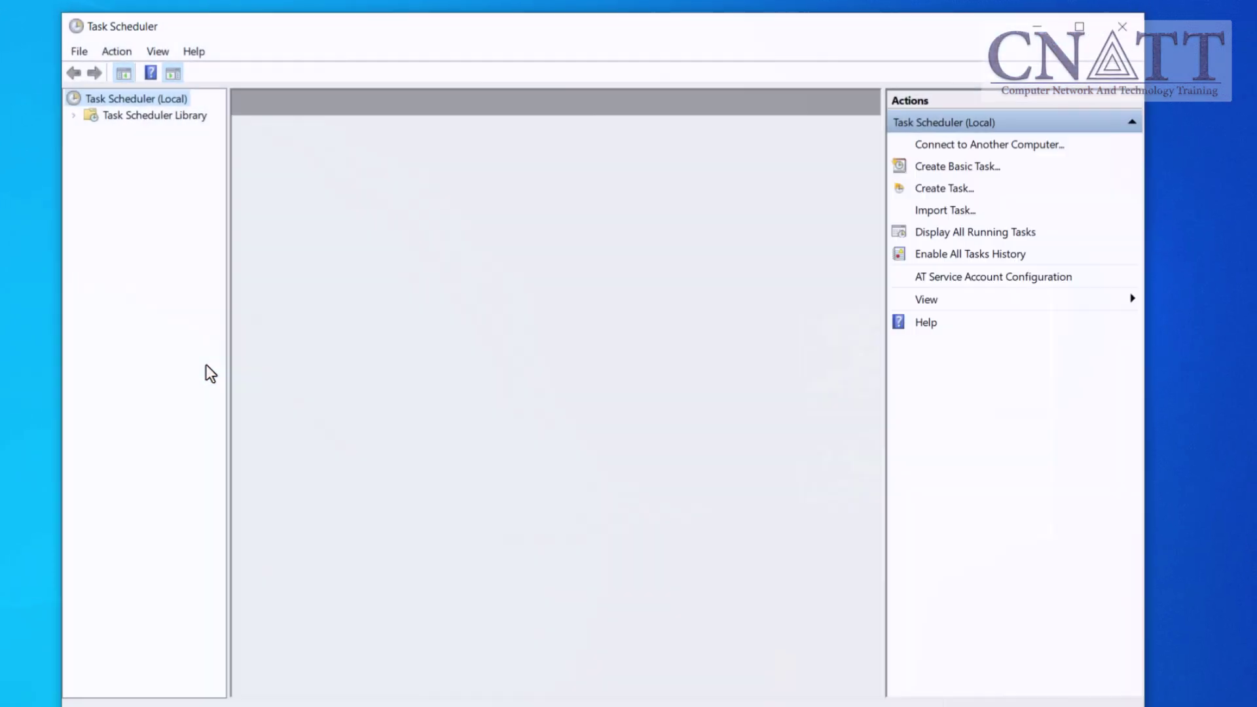
- Begin a new basic task from the Action menu and name it 'Sleep Computer'
click(105, 55)
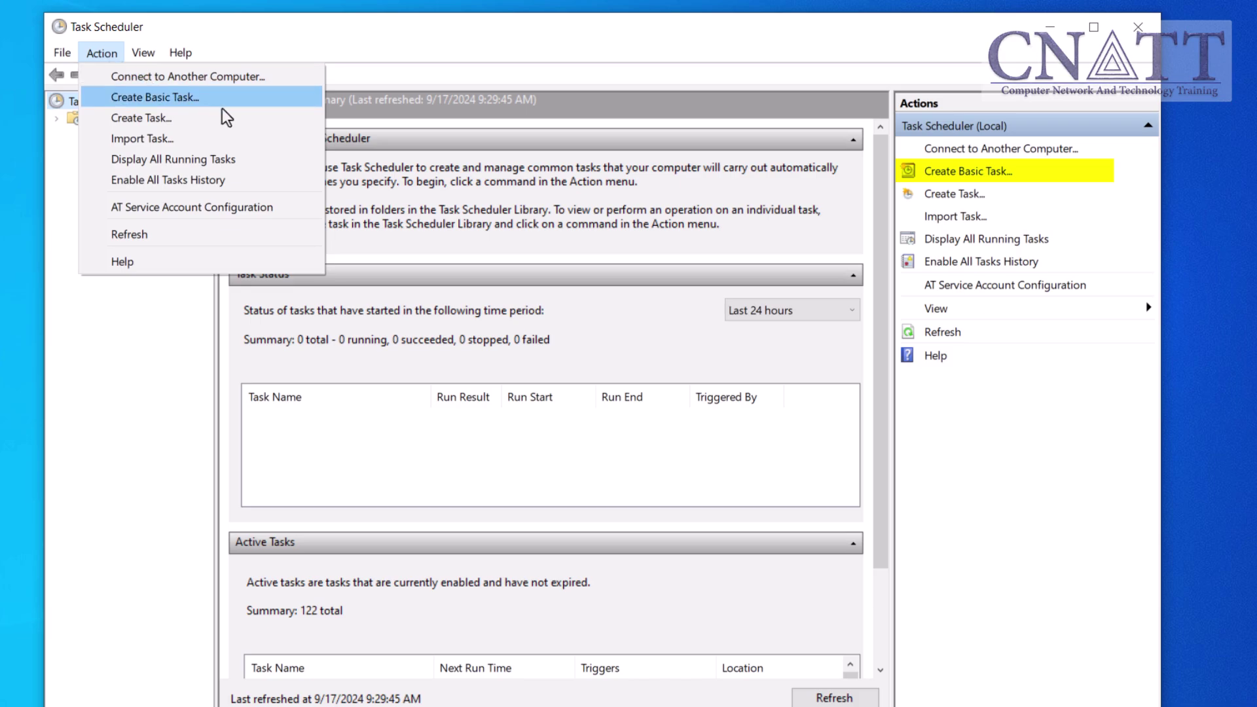
click(239, 100)
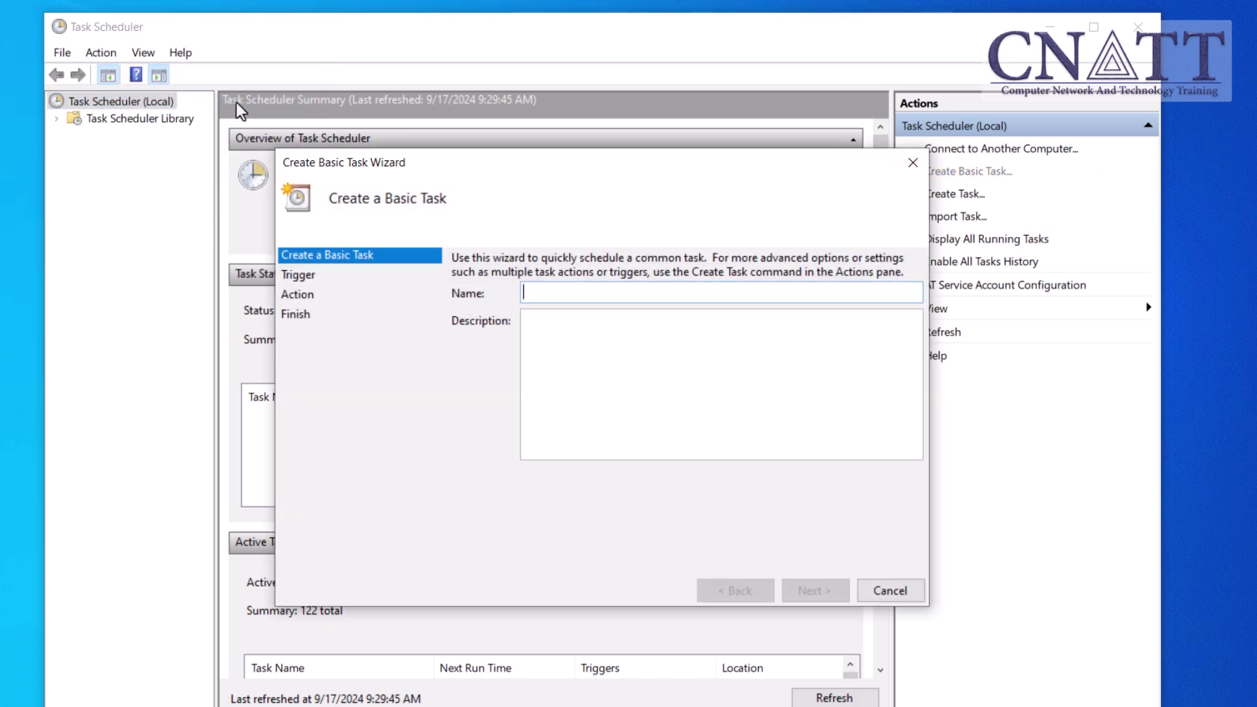
text(Sleep Computer)
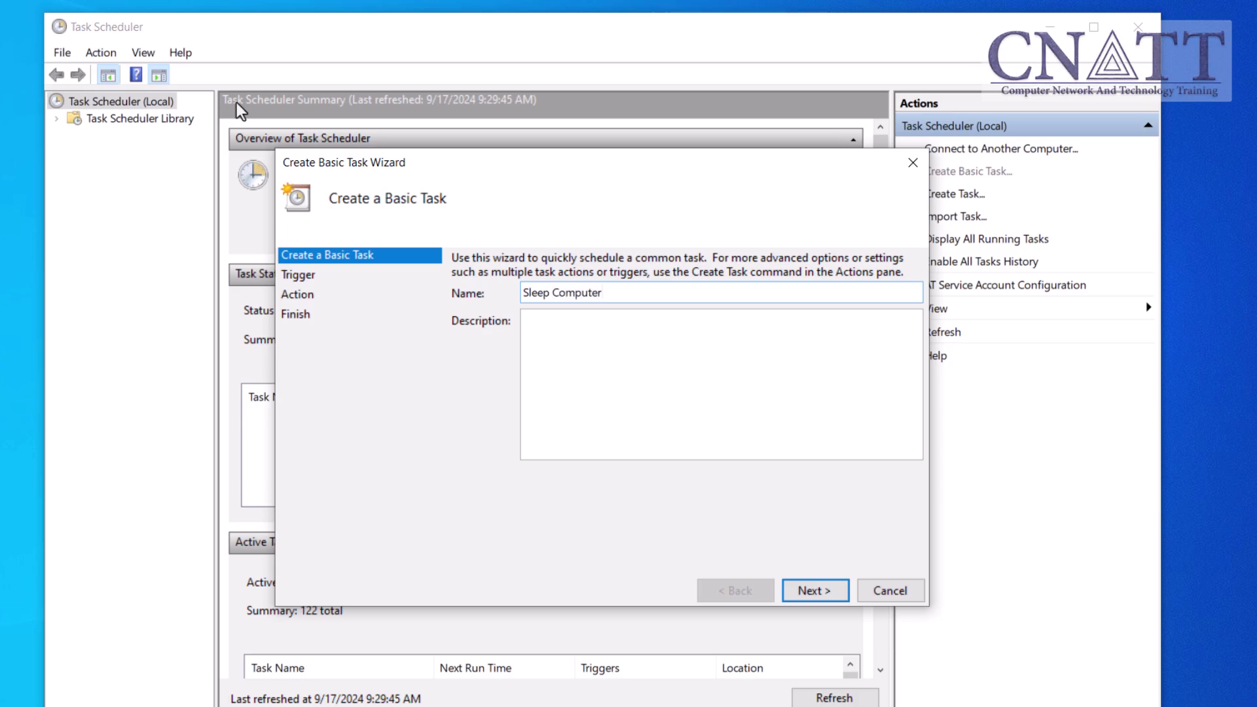
- Set the task trigger to One time, starting at 10:00:00 AM
click(815, 590)
click(508, 356)
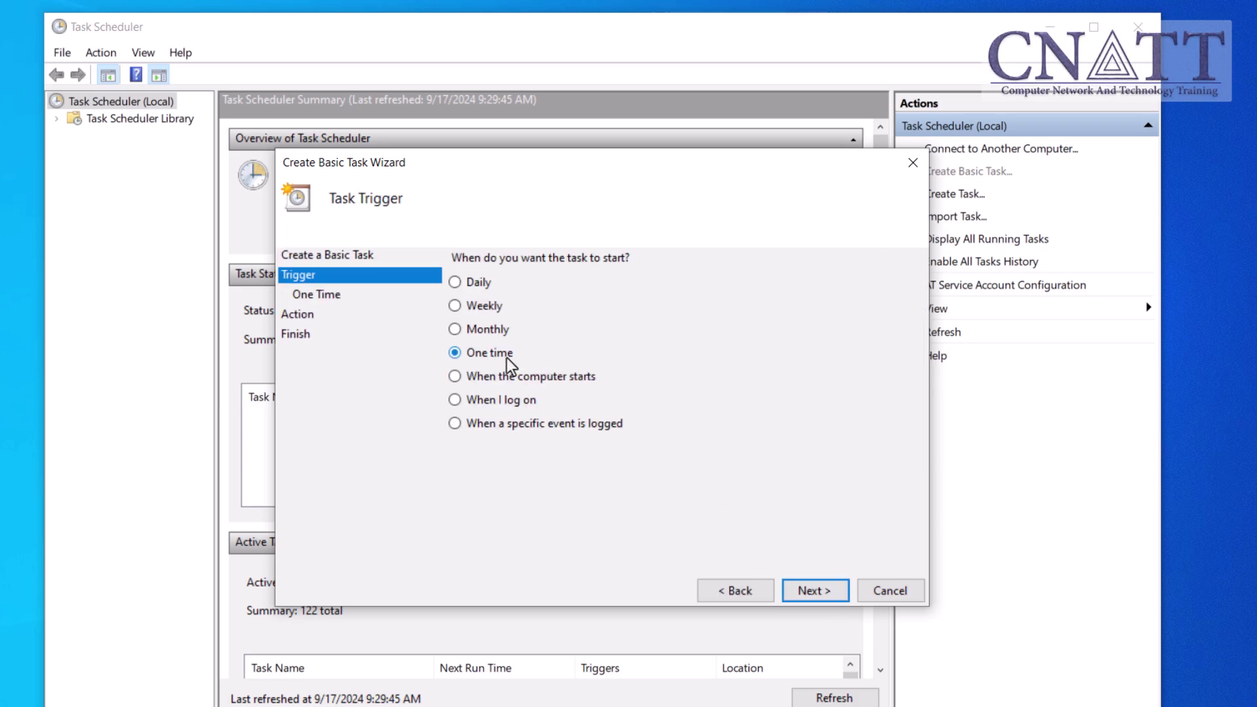
click(812, 594)
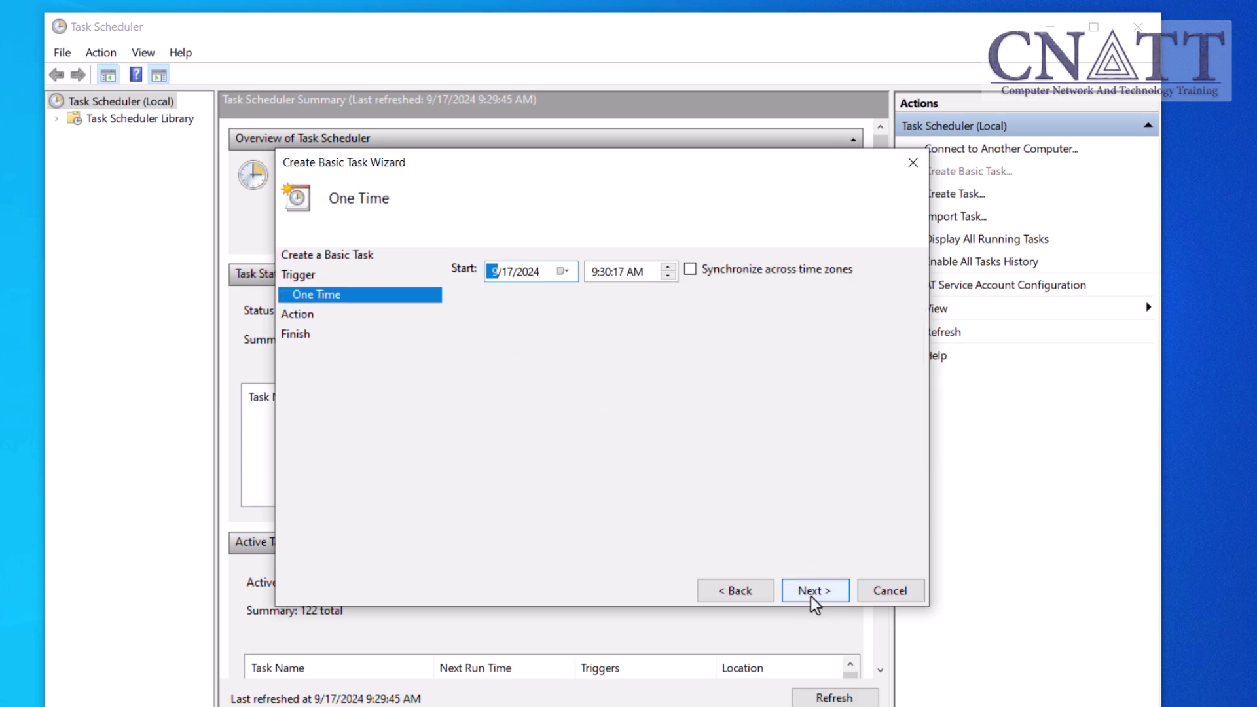
click(595, 272)
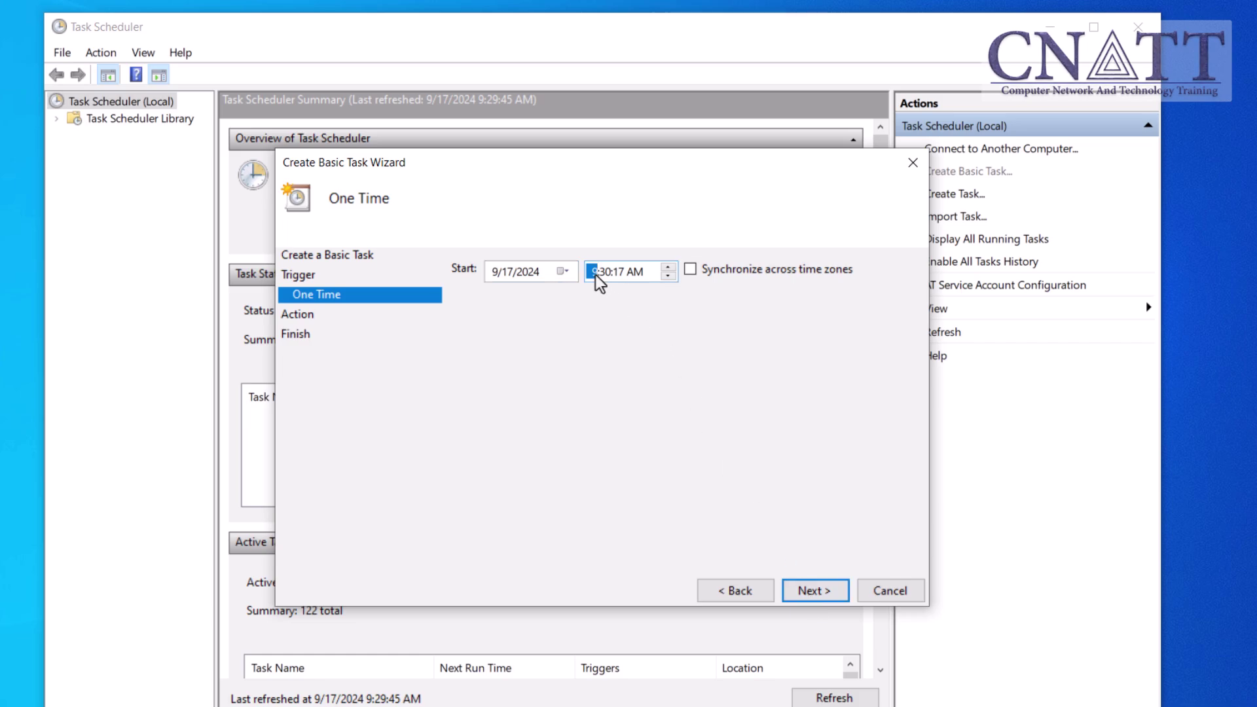
key(Right)
text(00)
key(Right)
text(00)
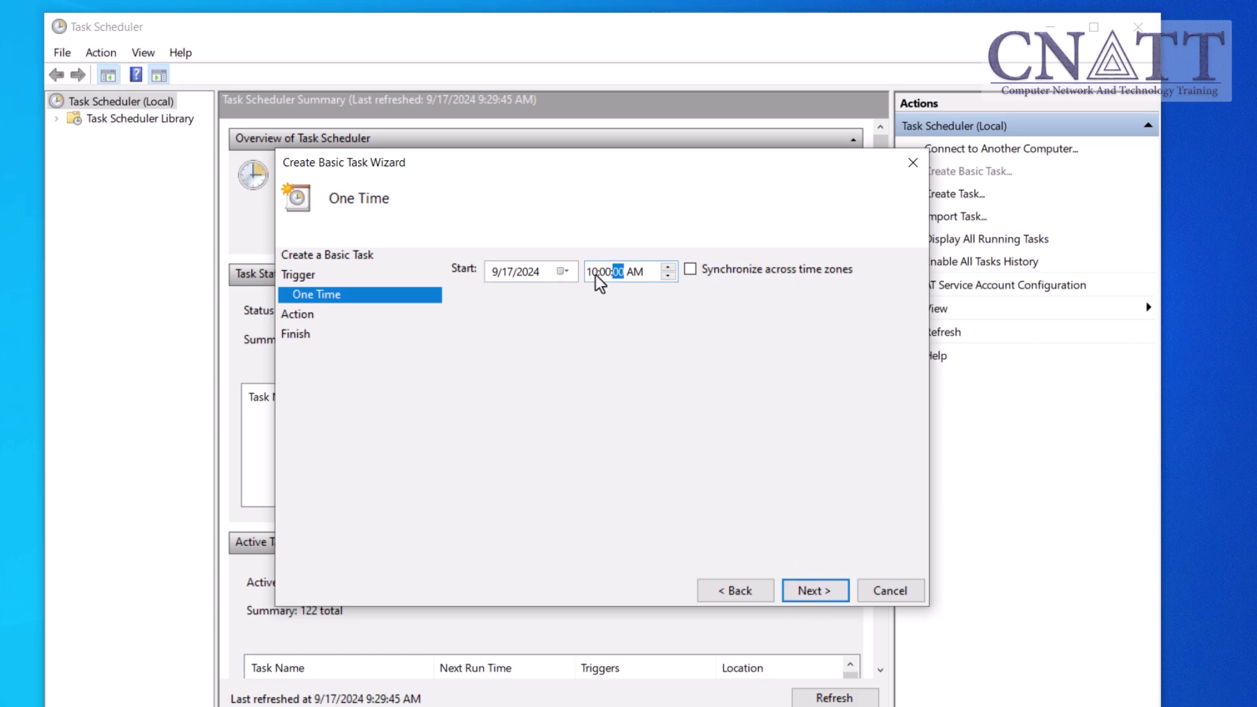
- Make the action Start a program, using Sleep.bat from the Desktop
click(836, 597)
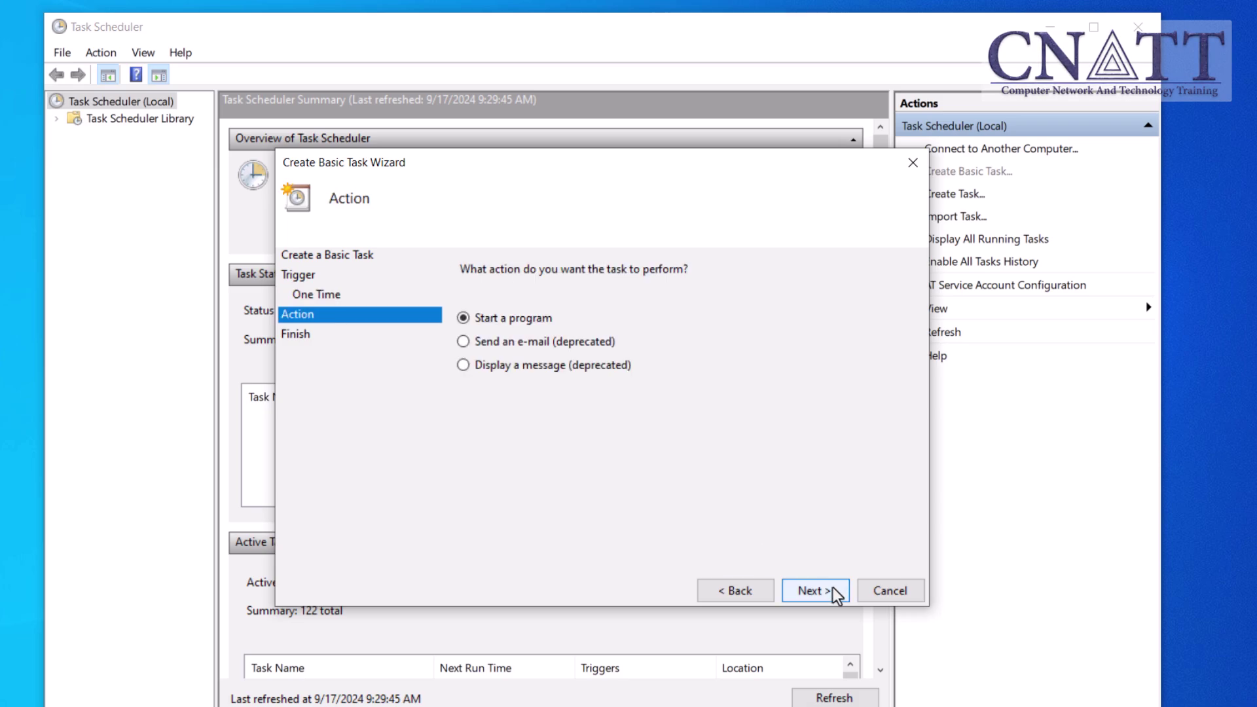
click(836, 597)
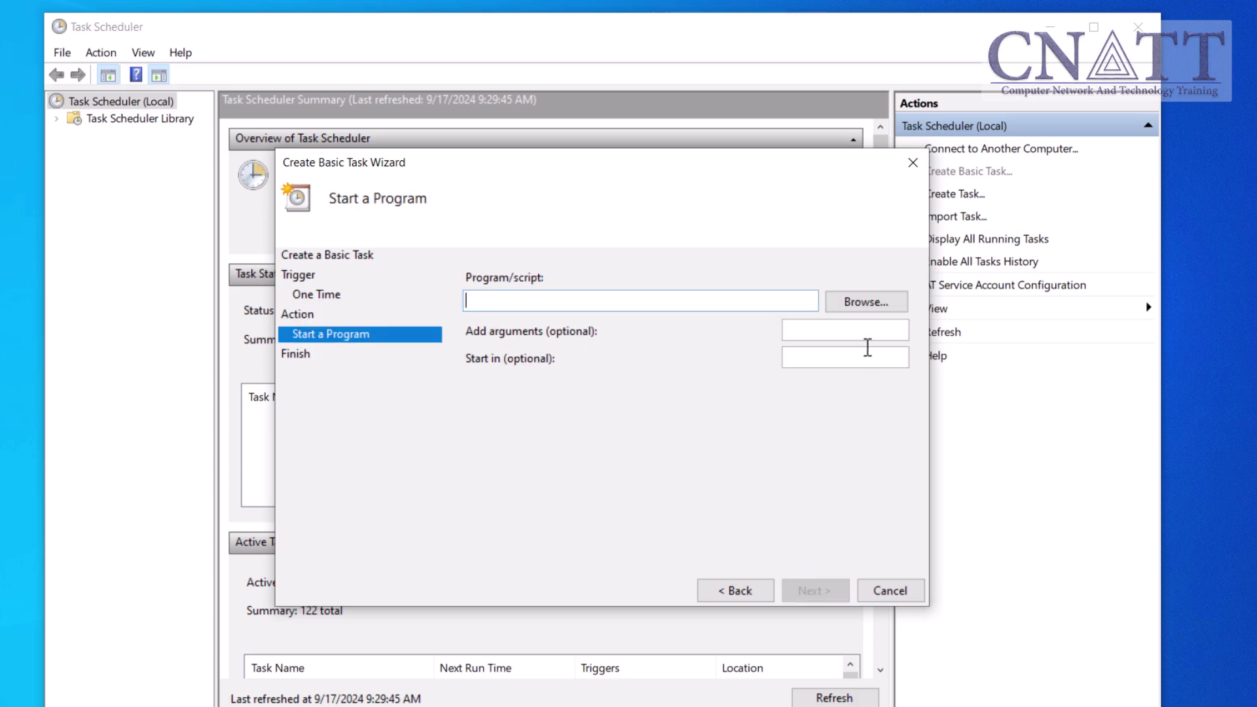
click(875, 304)
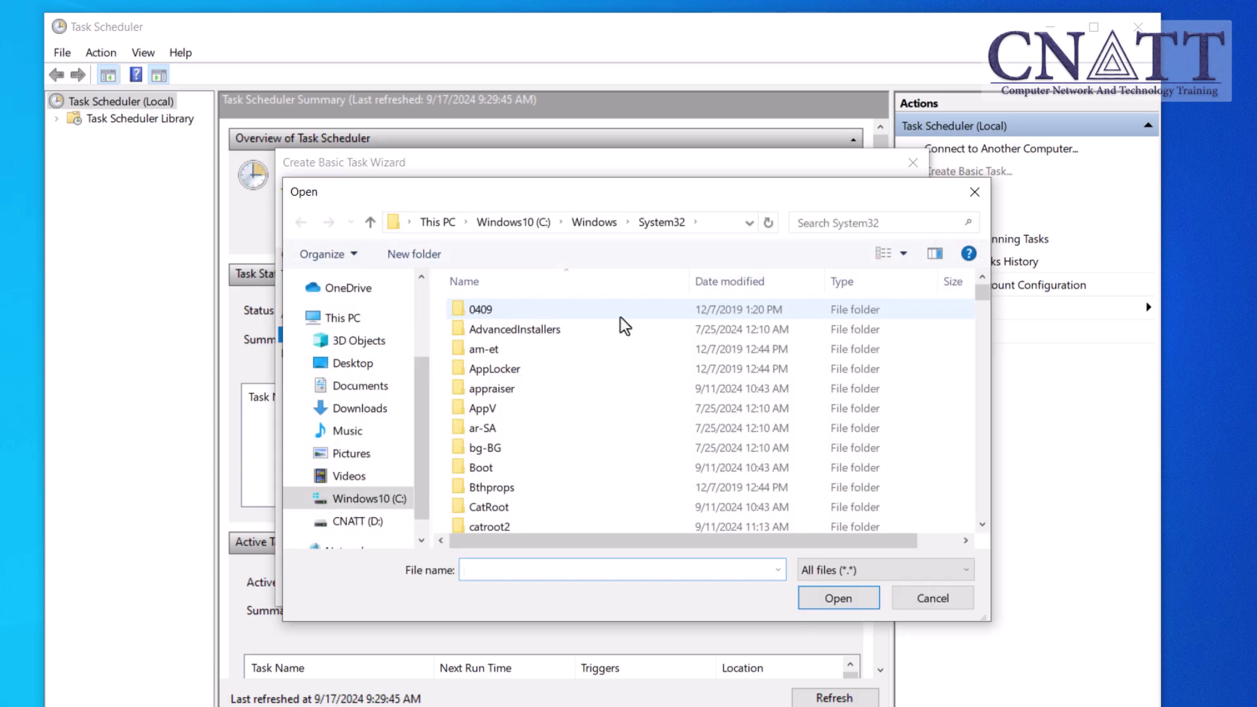
click(390, 370)
click(520, 321)
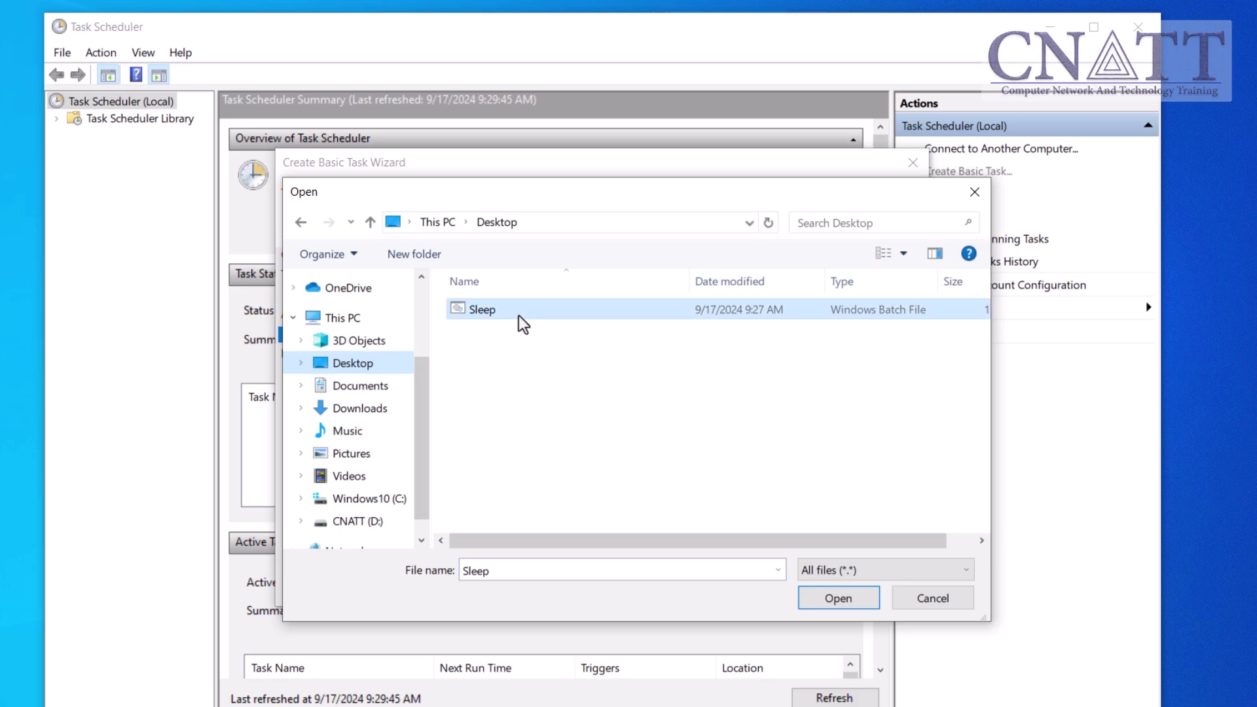
click(818, 597)
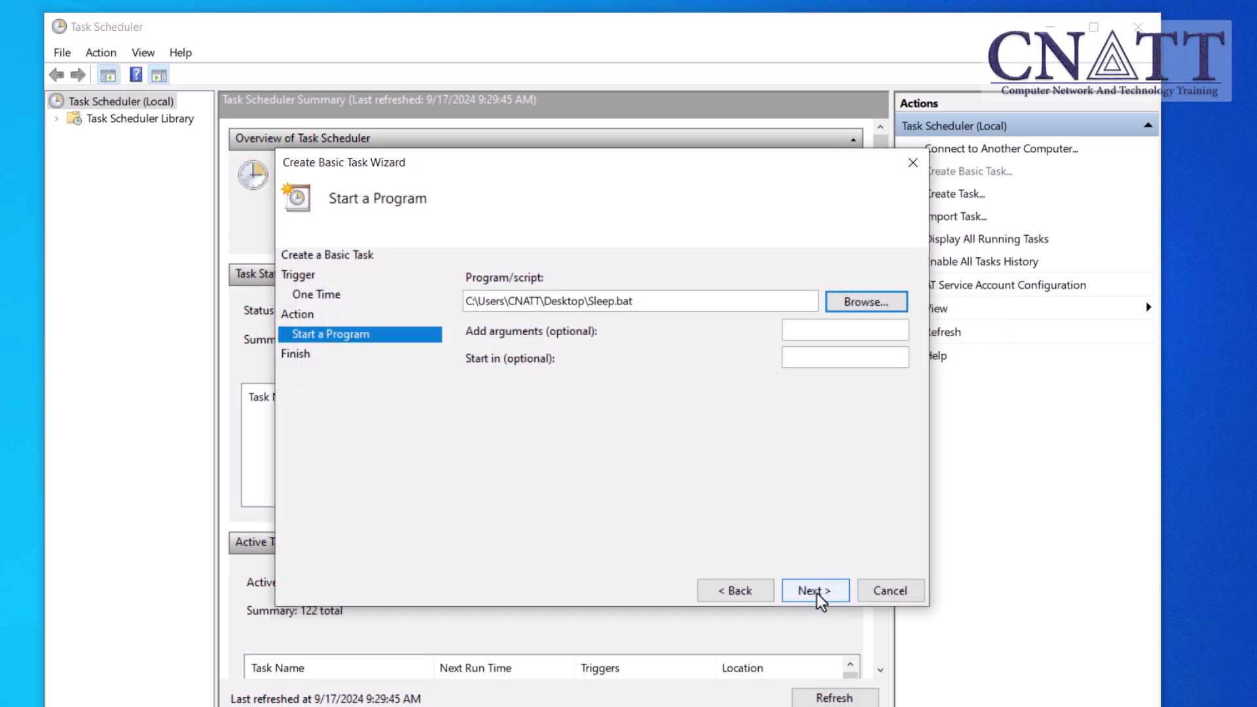
- Finish creating the task and show all tasks in the Task Scheduler Library
click(819, 595)
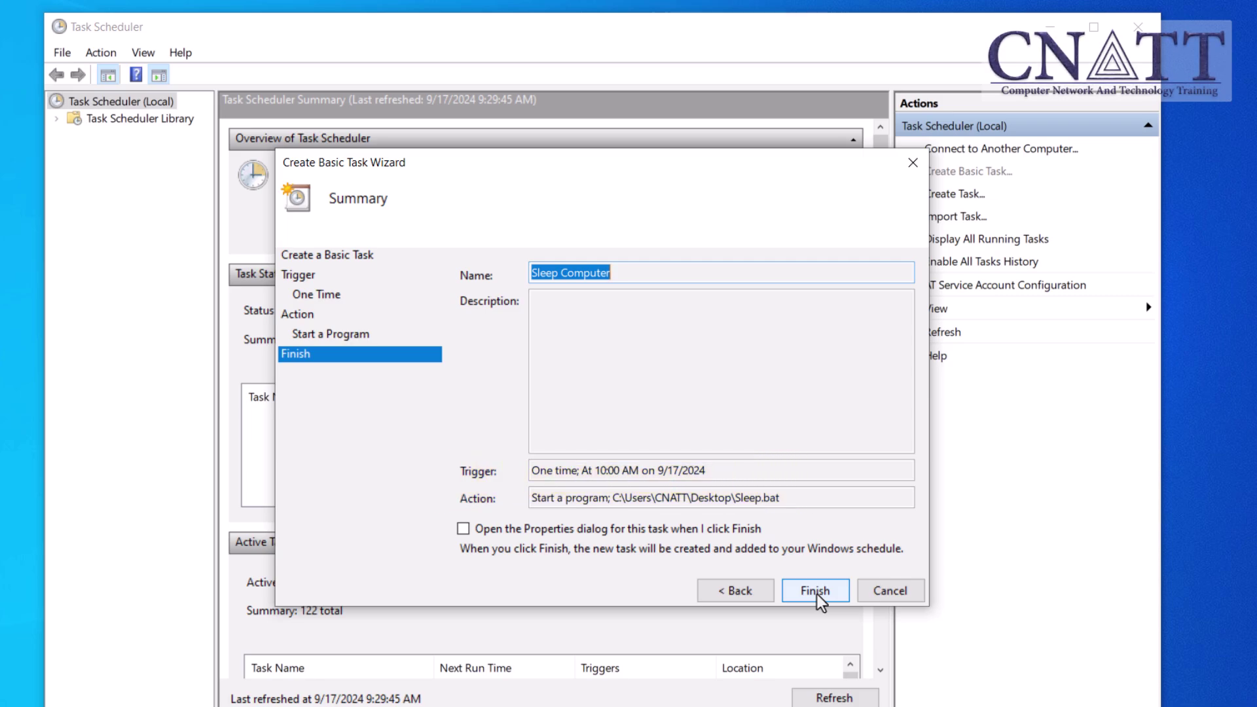
click(815, 592)
click(59, 119)
click(94, 122)
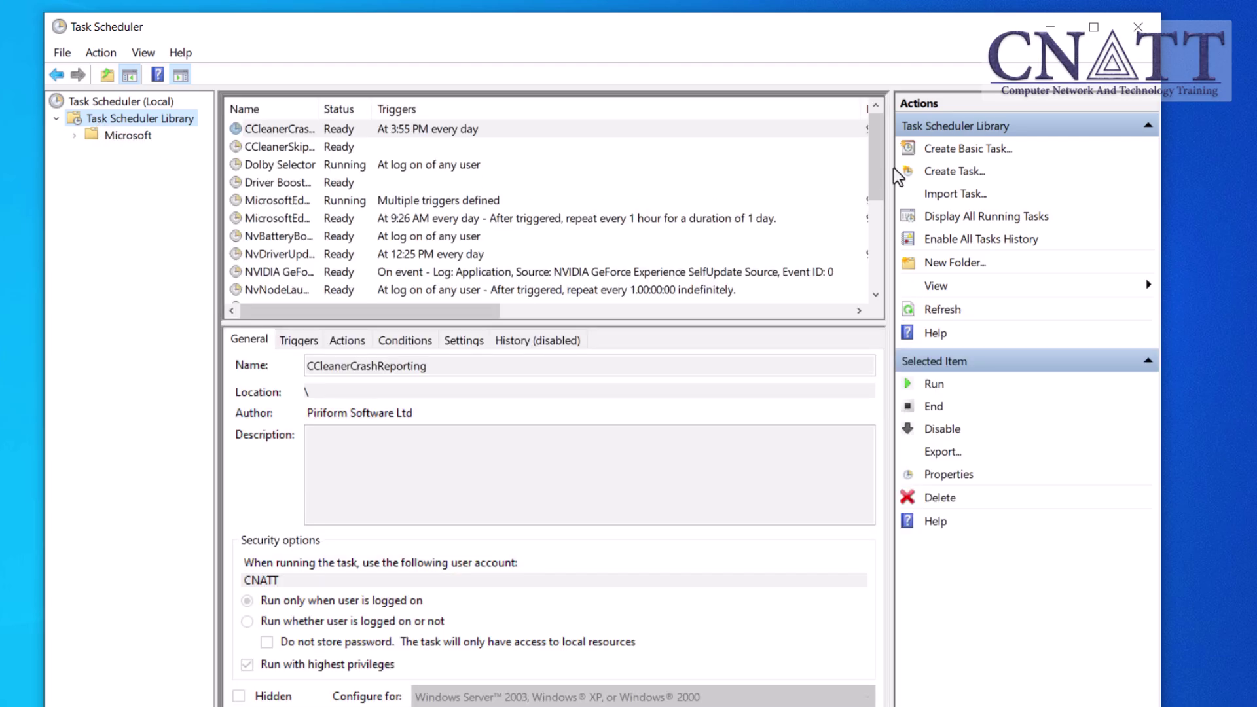
- Scroll the library list, widen the Name column, and select the Sleep Computer task
drag(877, 182, 877, 301)
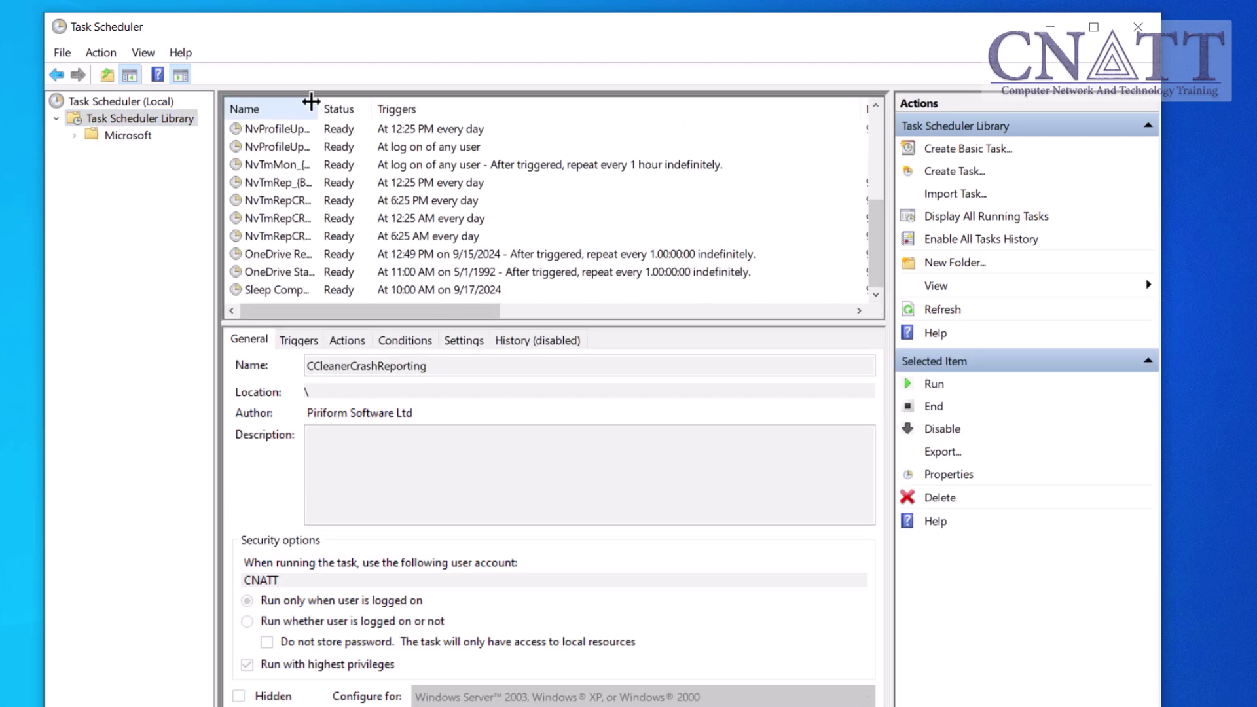
drag(312, 101, 378, 103)
click(316, 290)
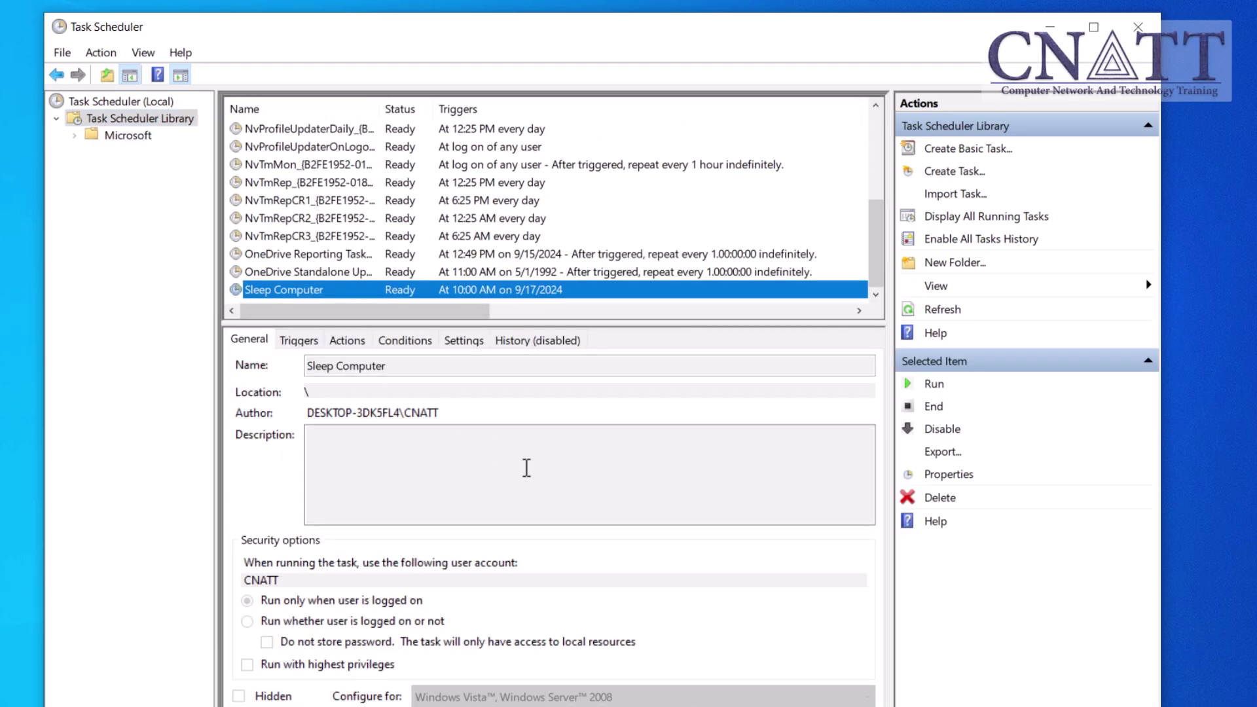